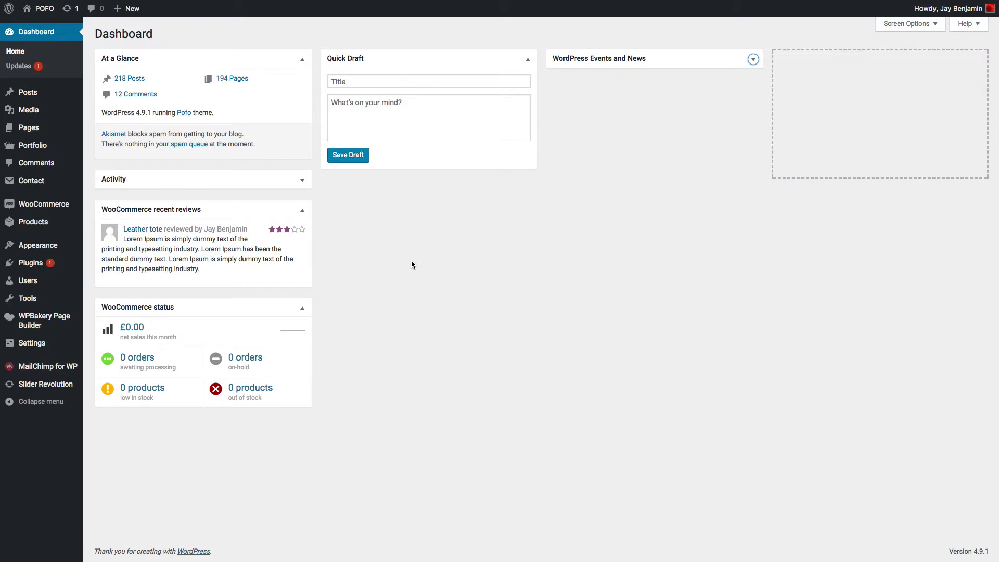
# - Bring up the Appearance flyout menu in the Dashboard's admin sidebar
pyautogui.moveTo(47, 246)
# - Launch the POFO theme Customizer via Appearance > Customize
pyautogui.click(108, 263)
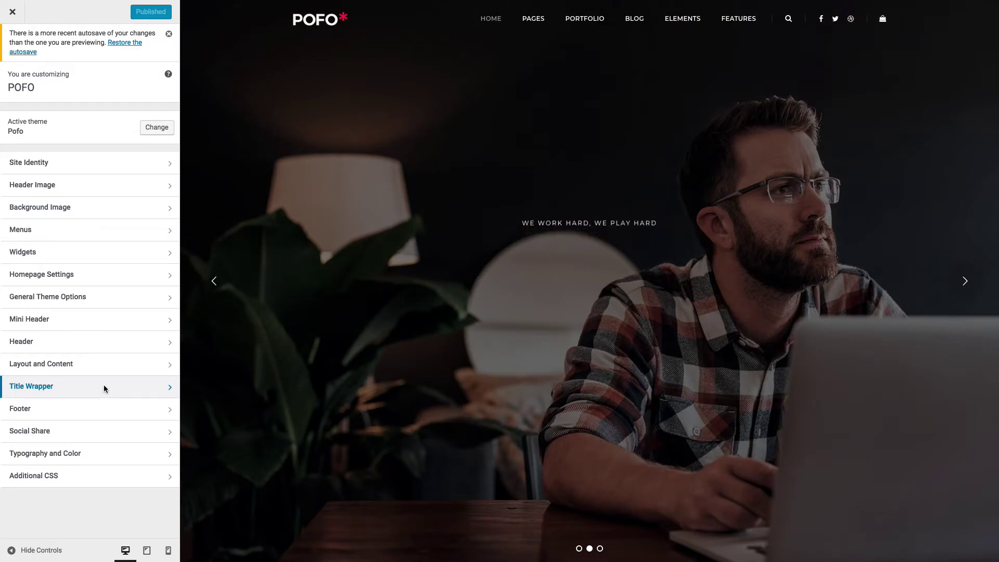
pyautogui.click(70, 166)
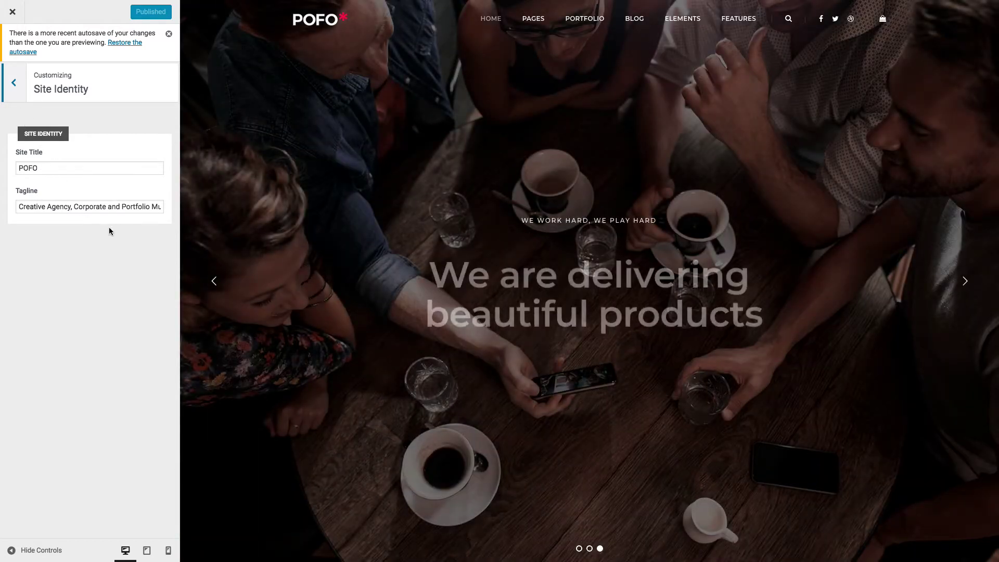
pyautogui.click(14, 84)
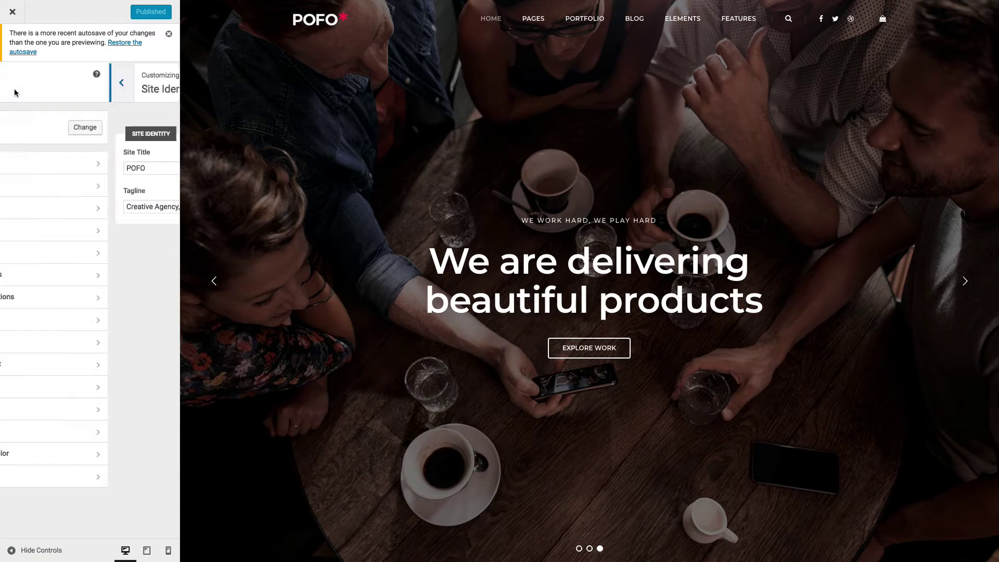
pyautogui.click(51, 186)
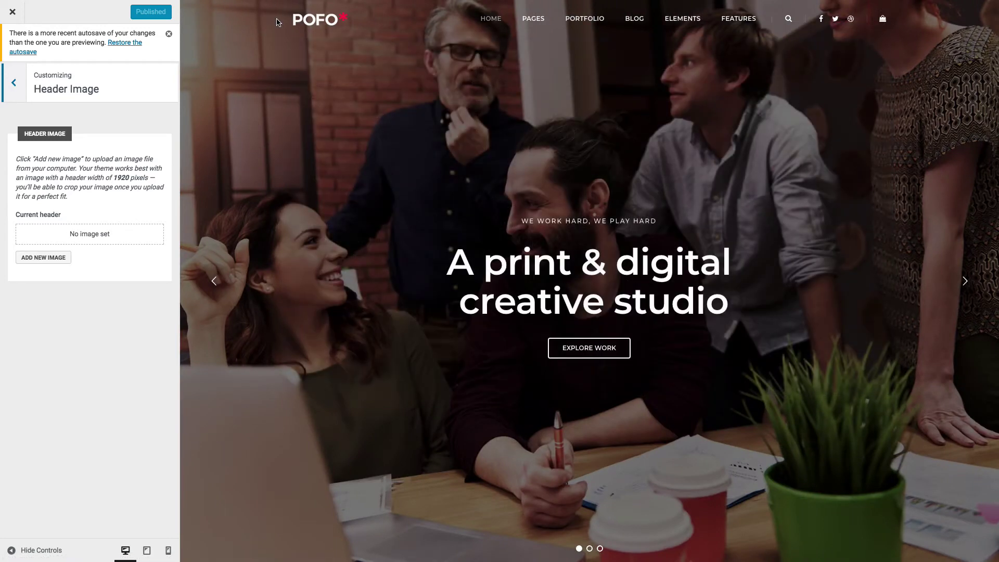
pyautogui.click(14, 83)
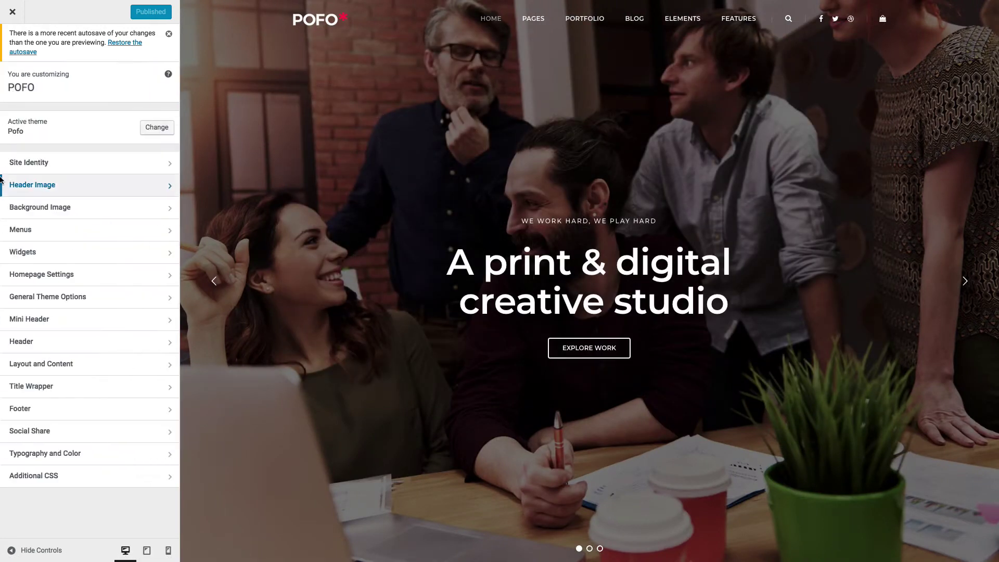
pyautogui.click(40, 207)
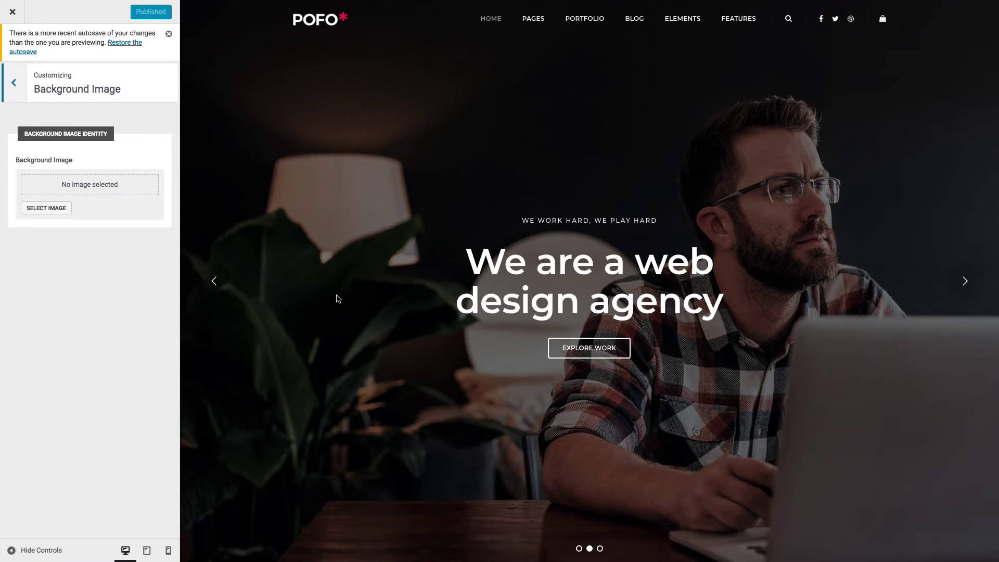
pyautogui.click(11, 95)
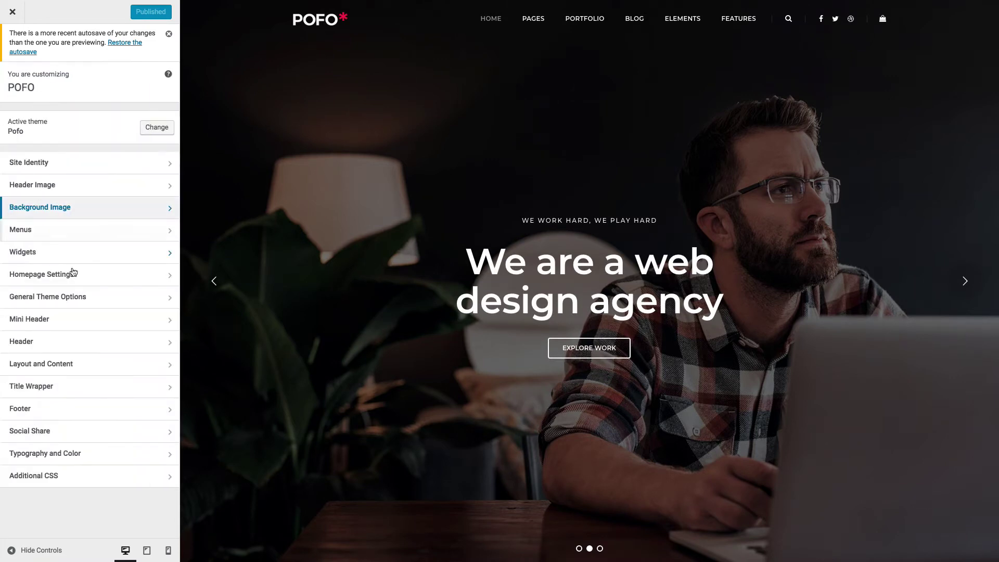
pyautogui.click(23, 228)
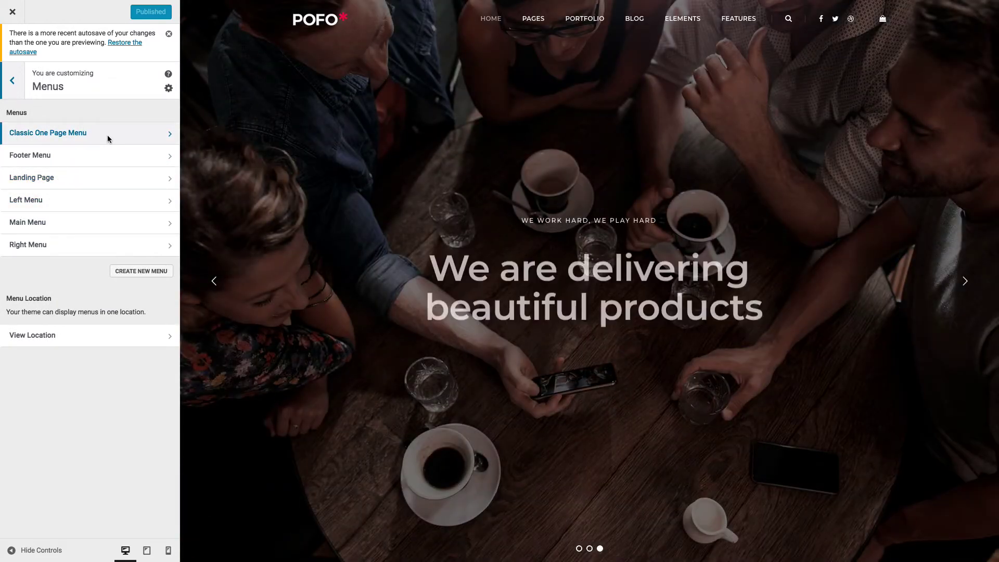
pyautogui.click(14, 89)
pyautogui.click(33, 253)
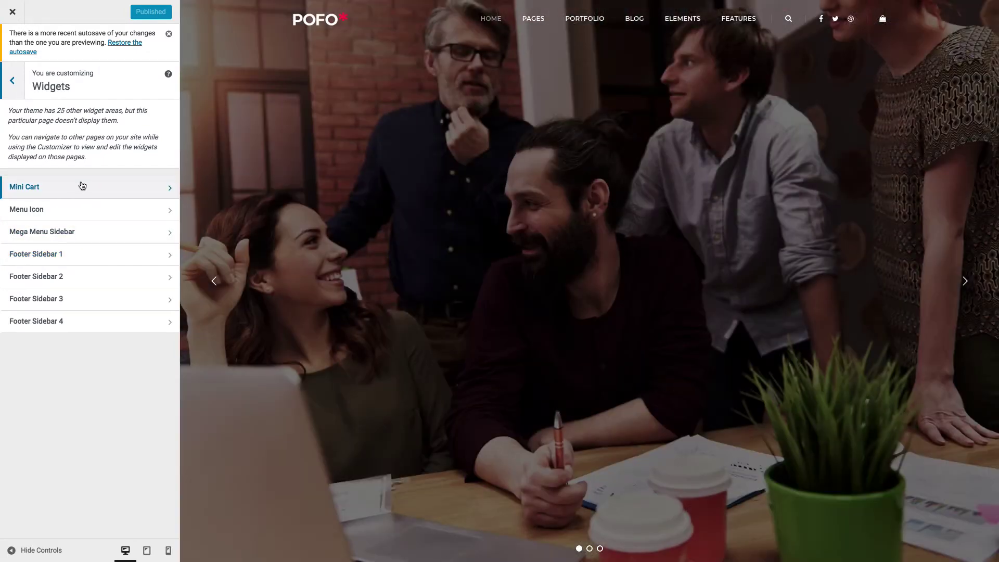
pyautogui.click(13, 93)
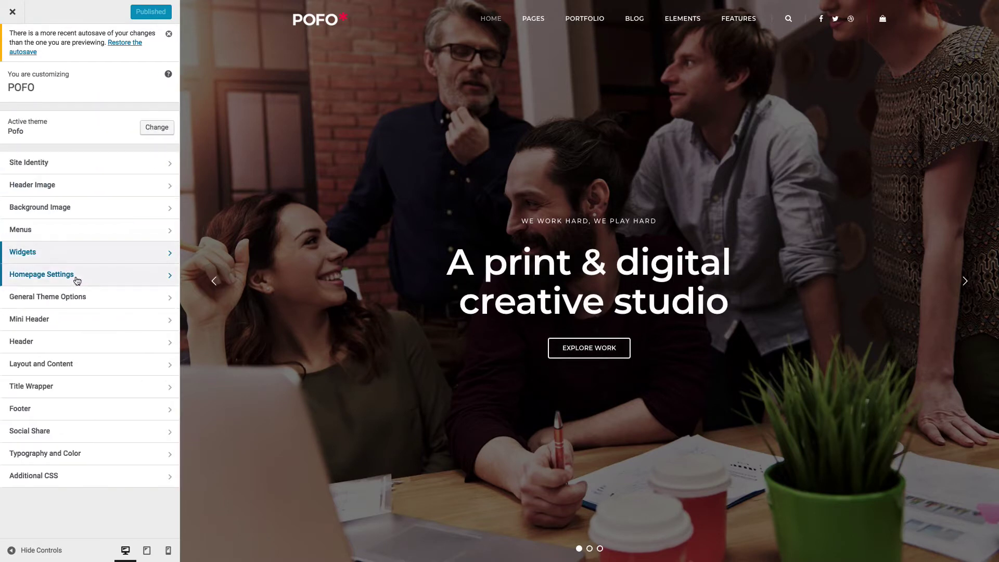
pyautogui.click(60, 280)
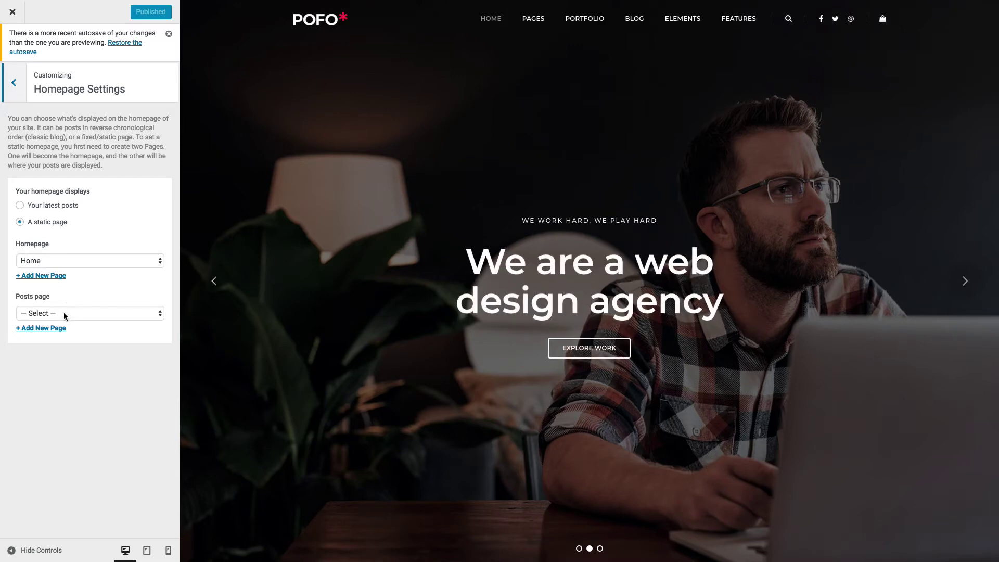
pyautogui.click(15, 93)
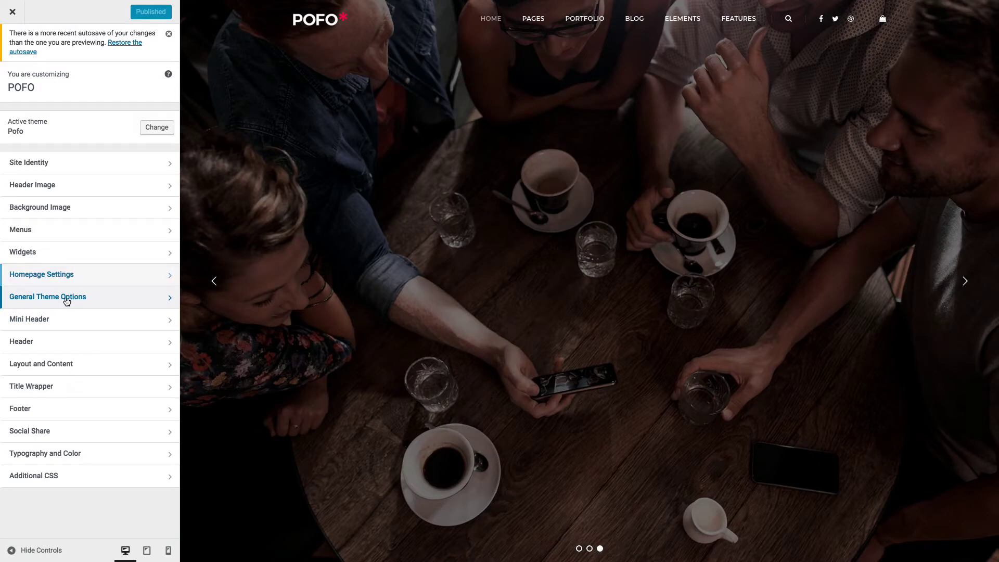
# - Add an empty Custom Sidebar entry in General Theme Options and leave Under Construction off
pyautogui.click(65, 299)
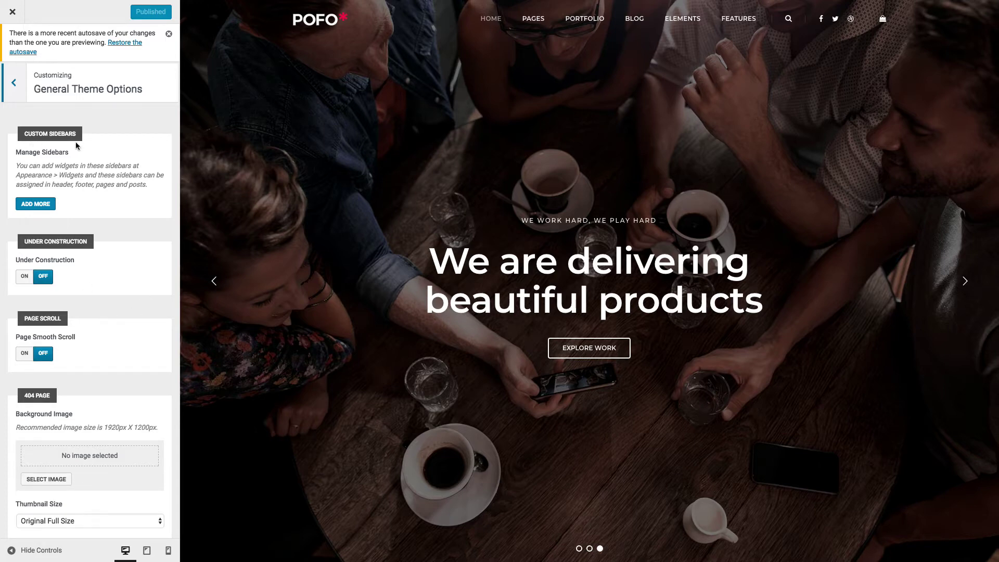
pyautogui.click(45, 205)
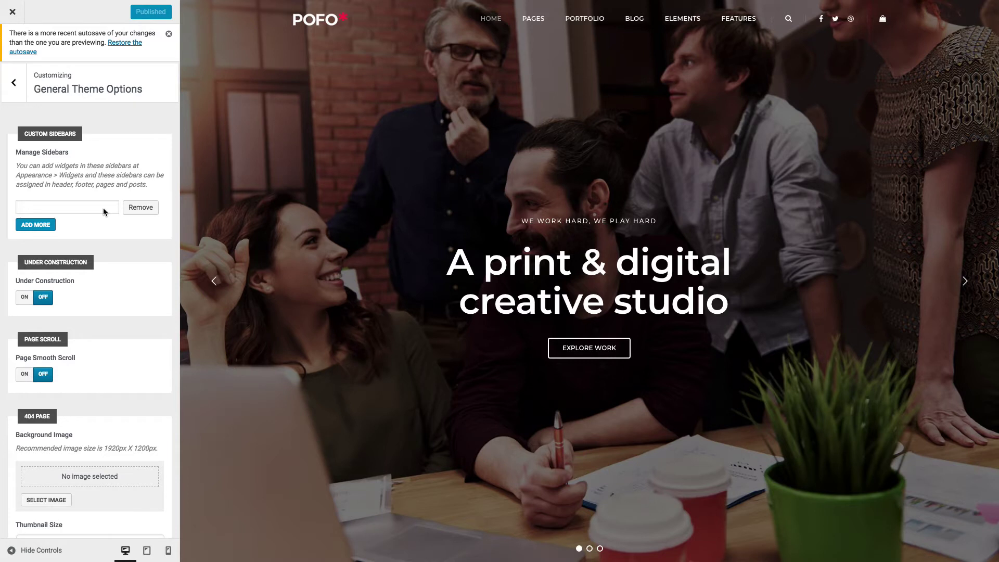
pyautogui.scroll(-2, 103, 207)
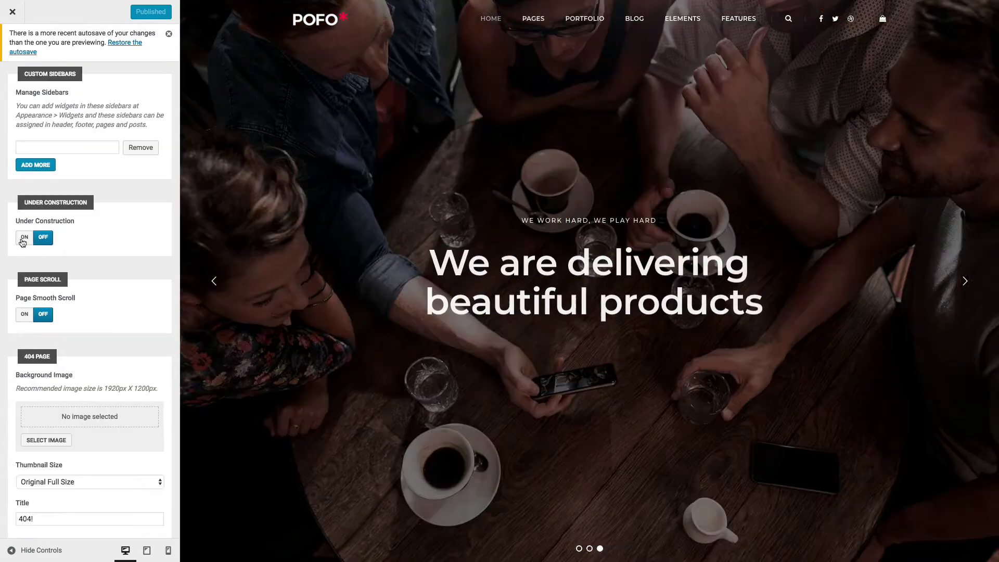
pyautogui.click(23, 239)
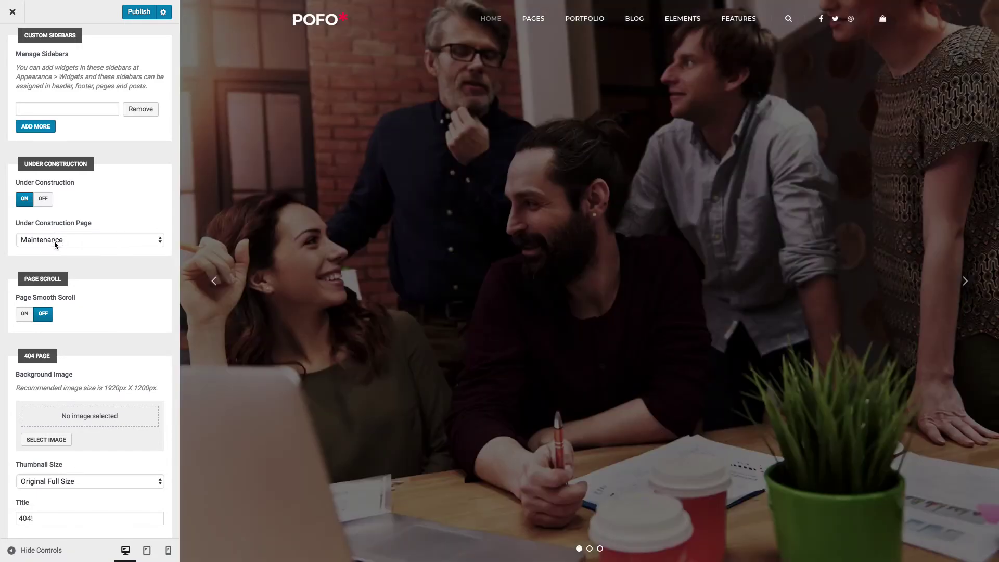
pyautogui.click(44, 199)
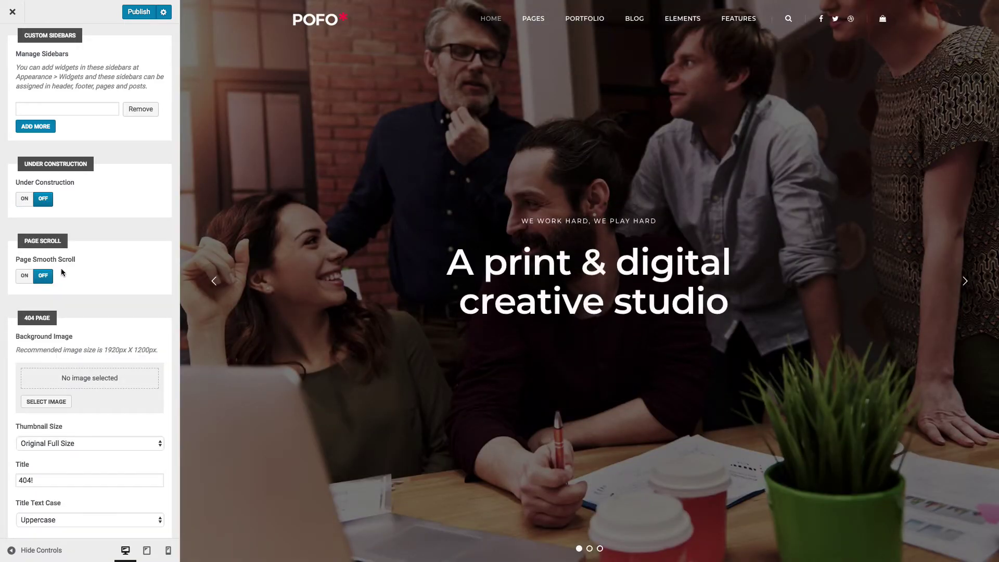
pyautogui.scroll(-3, 97, 279)
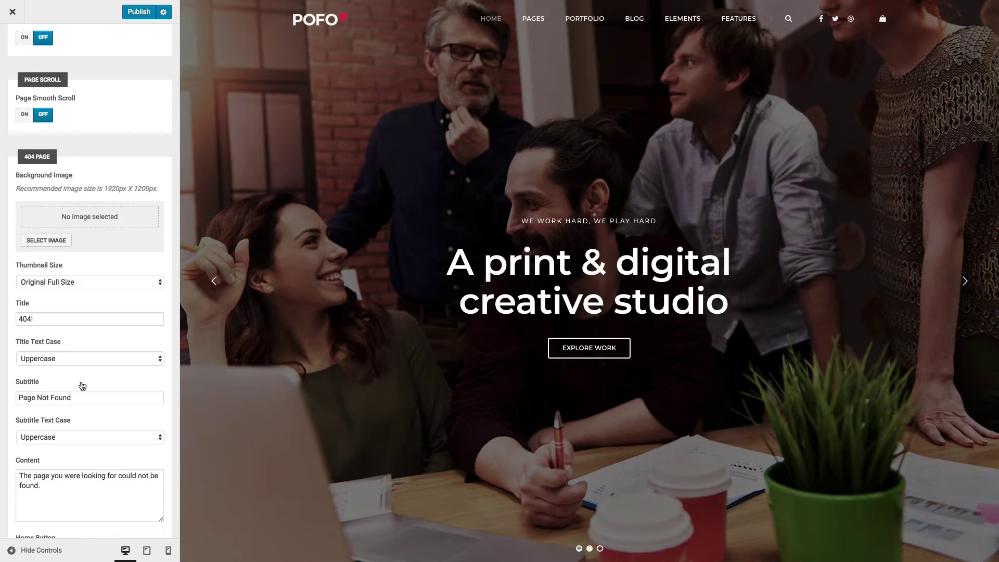
pyautogui.scroll(-12, 99, 298)
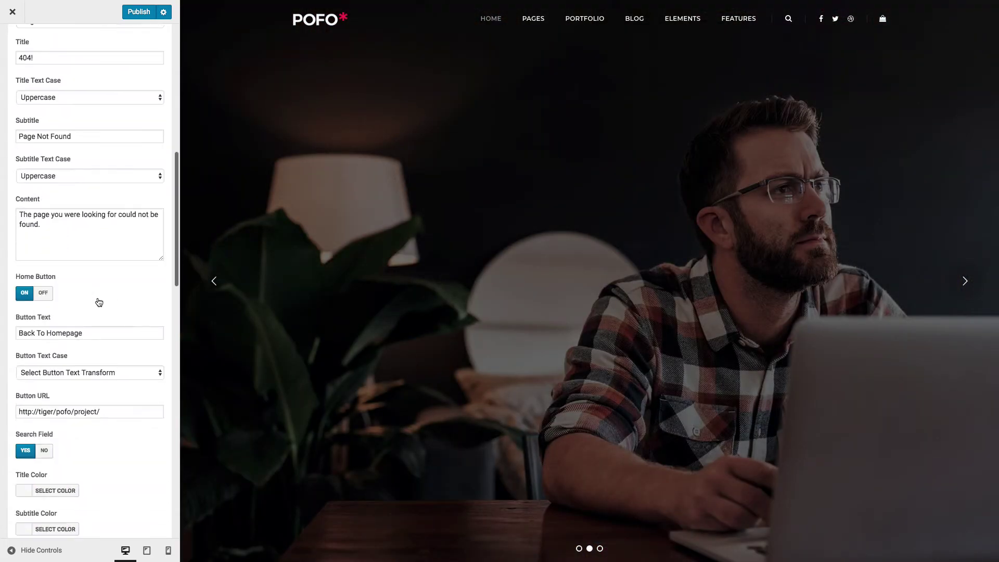
pyautogui.scroll(-1, 90, 364)
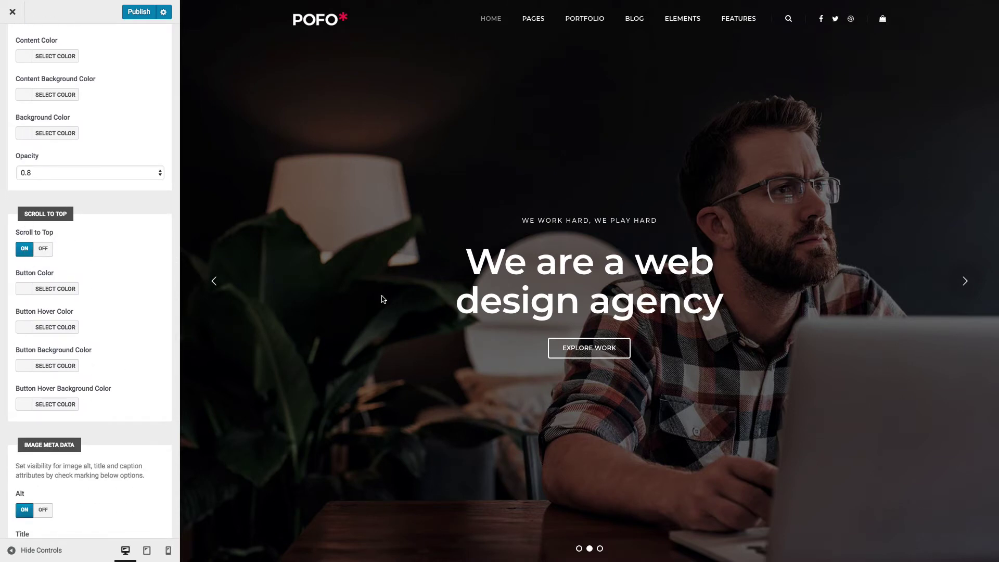
pyautogui.scroll(-2, 384, 299)
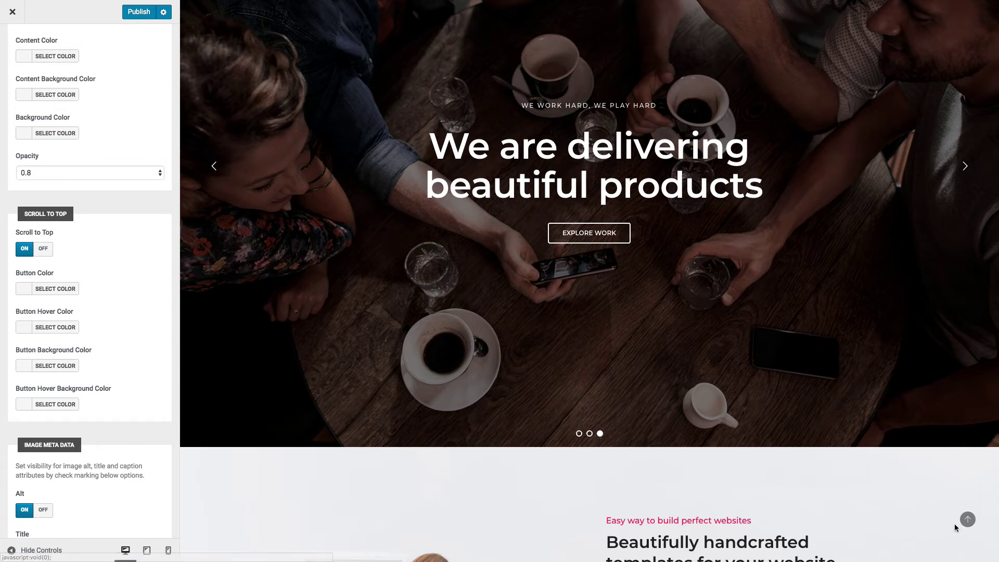
pyautogui.scroll(-6, 62, 154)
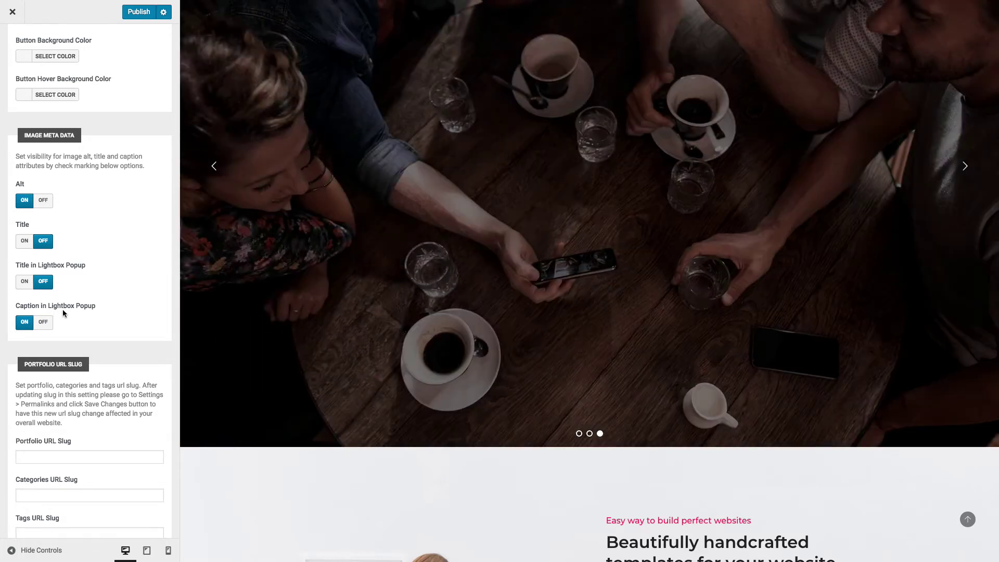
pyautogui.scroll(-3, 32, 281)
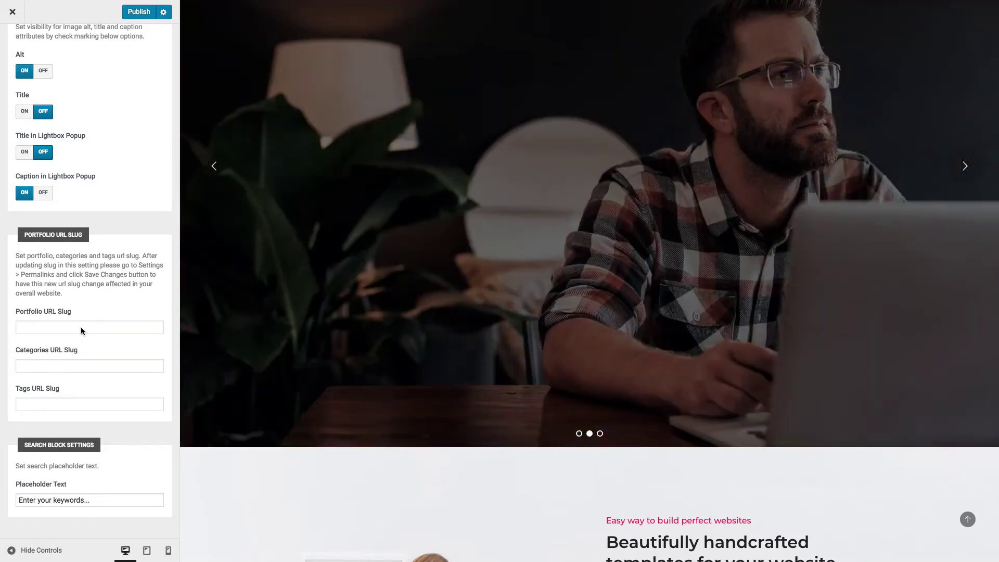
pyautogui.click(80, 327)
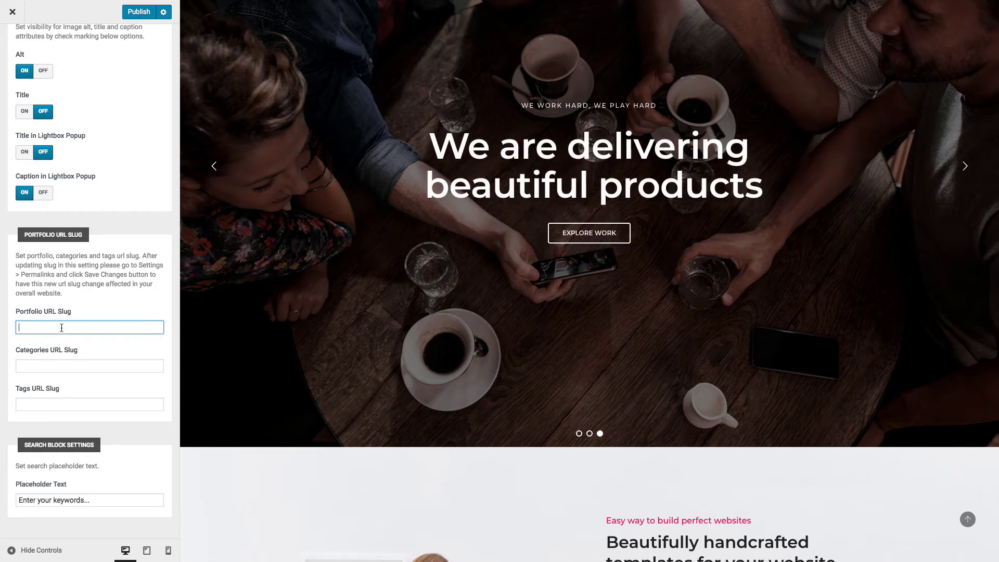
pyautogui.click(88, 405)
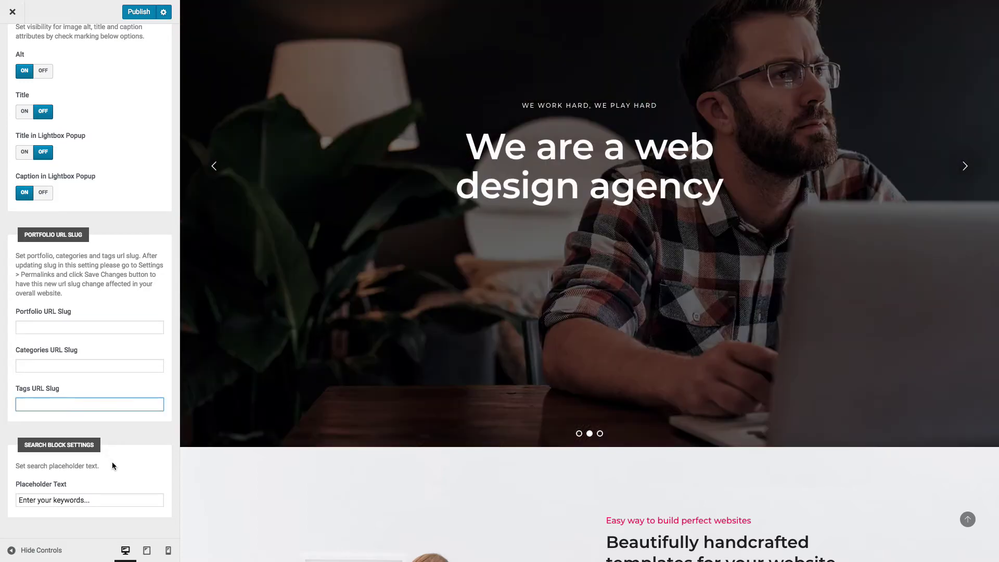
pyautogui.click(82, 503)
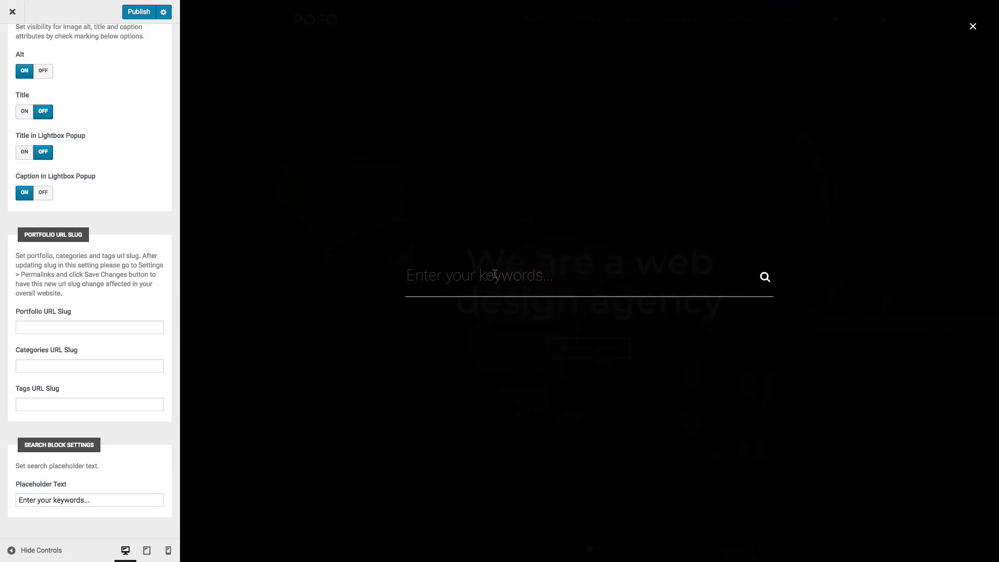
pyautogui.click(973, 26)
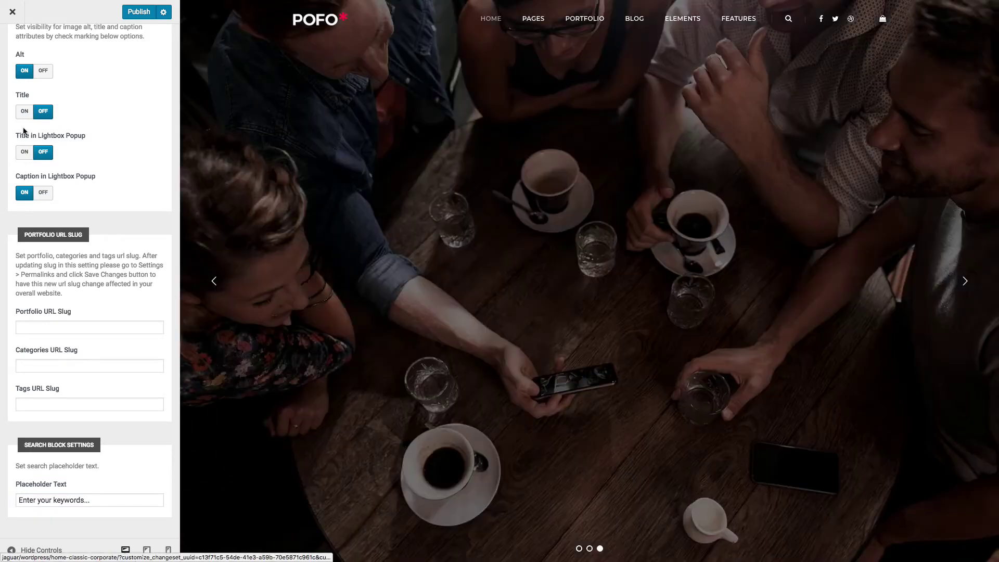
# - Return to the main Customizer sections and open the Mini Header settings
pyautogui.scroll(5, 58, 120)
pyautogui.scroll(5, 58, 134)
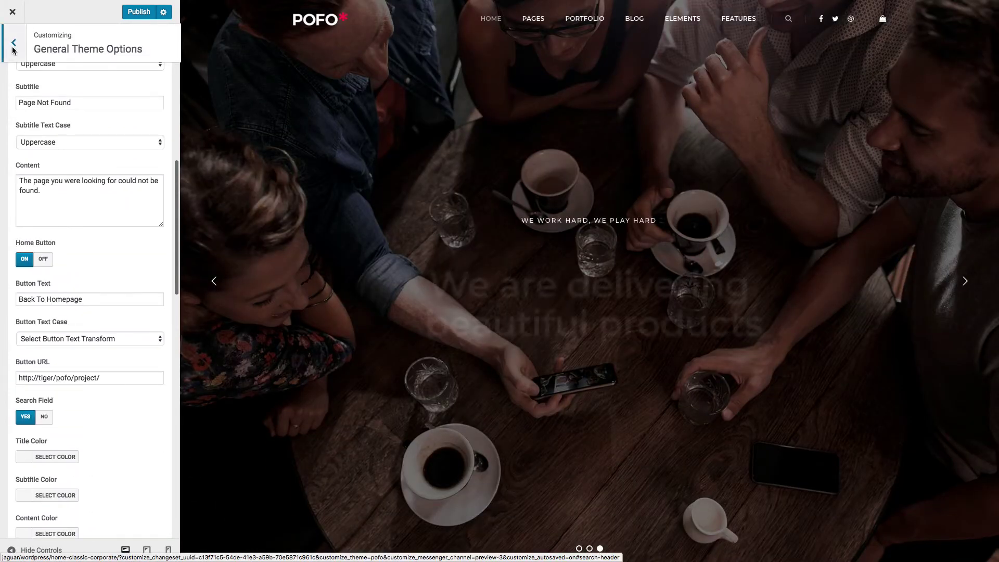
pyautogui.click(13, 42)
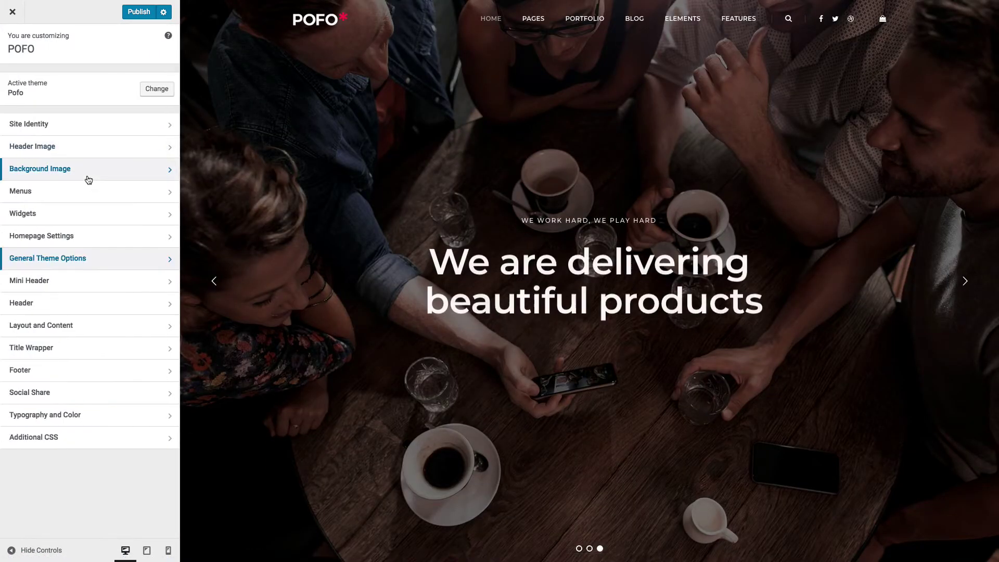
pyautogui.click(43, 283)
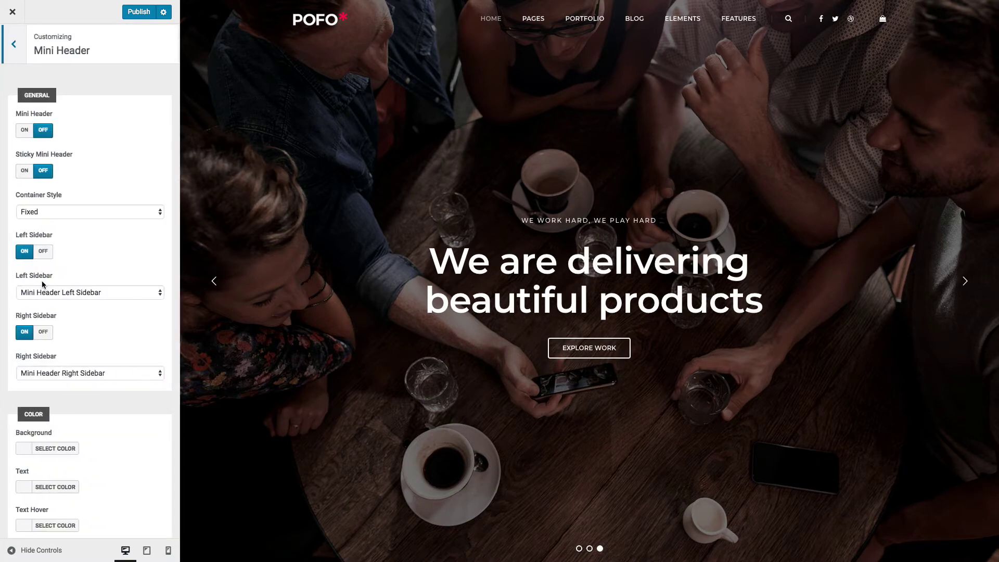
# - Turn the Mini Header on, check it in the preview, then switch it back off
pyautogui.click(23, 133)
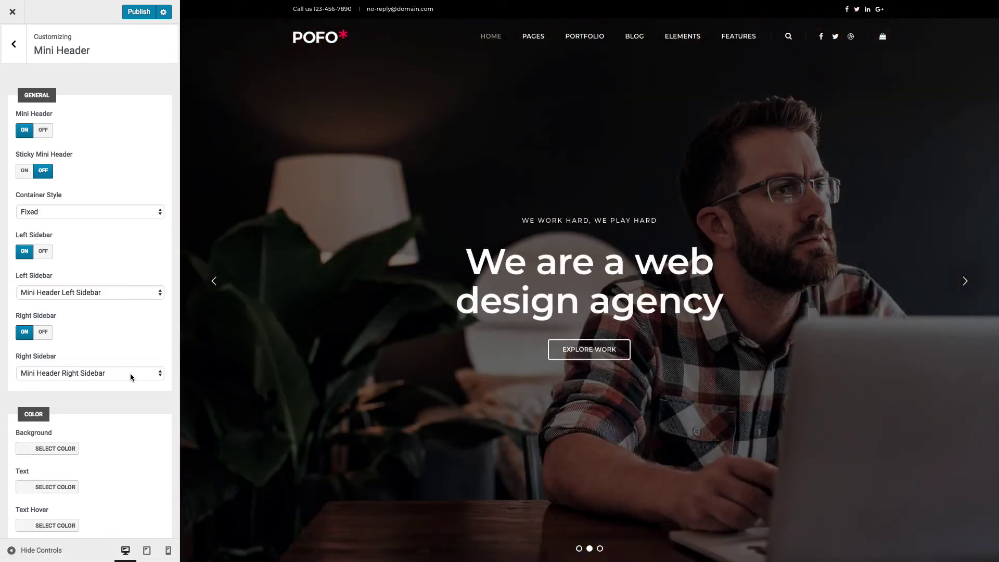
pyautogui.scroll(-1, 98, 352)
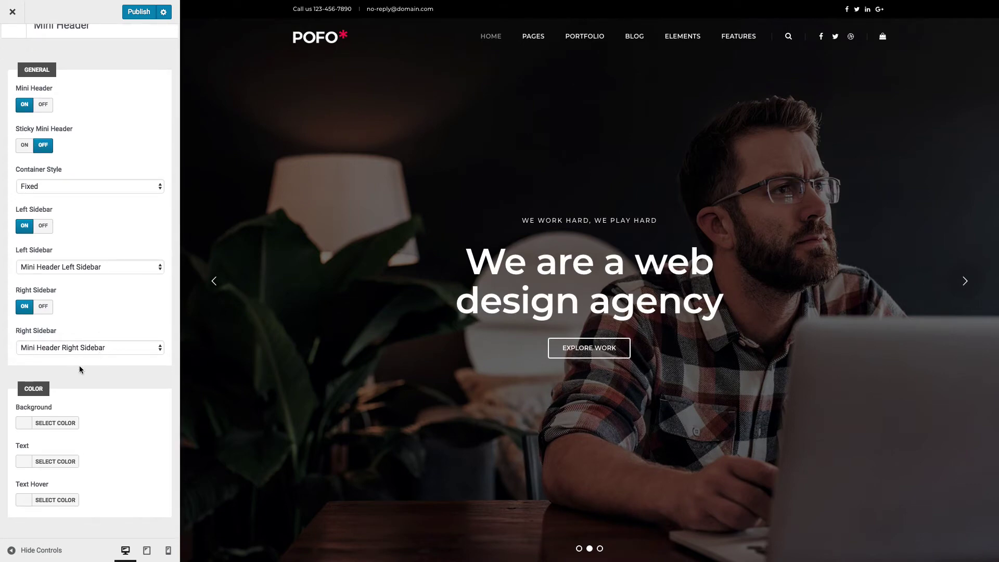
pyautogui.scroll(1, 79, 369)
pyautogui.click(44, 135)
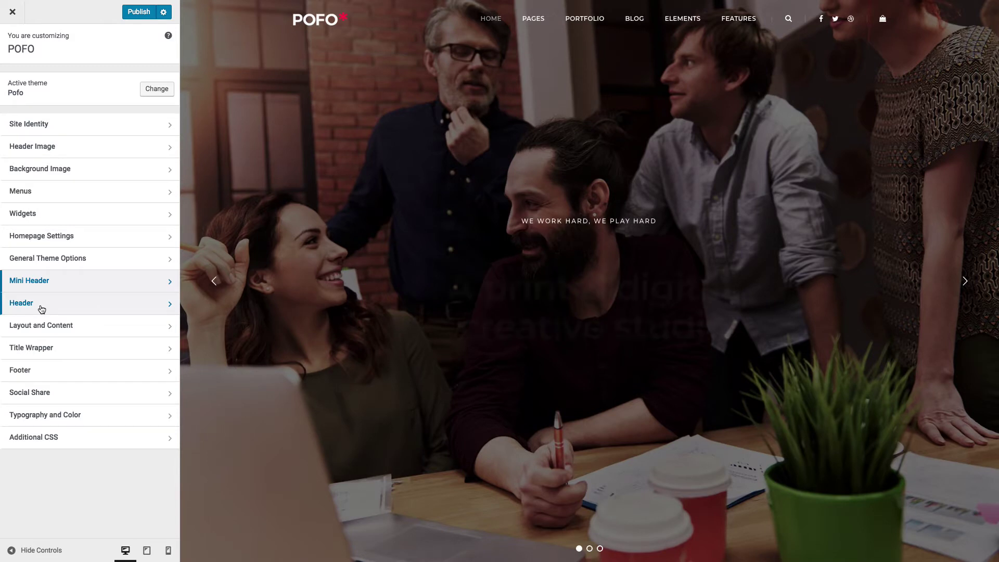
# - Review Header > Logo and Favicon: logo on, no logo images, asterisk site icon
pyautogui.click(40, 308)
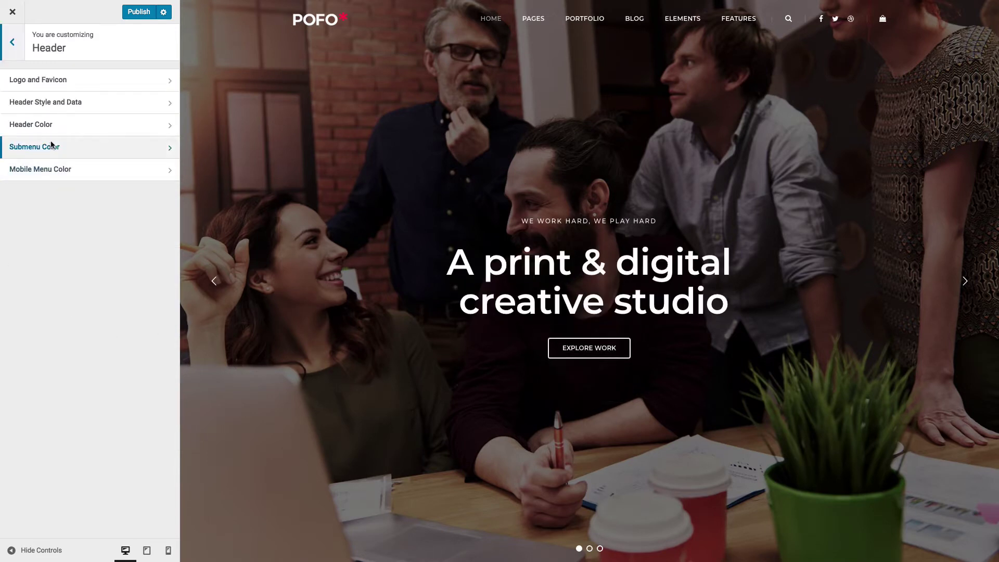
pyautogui.click(70, 83)
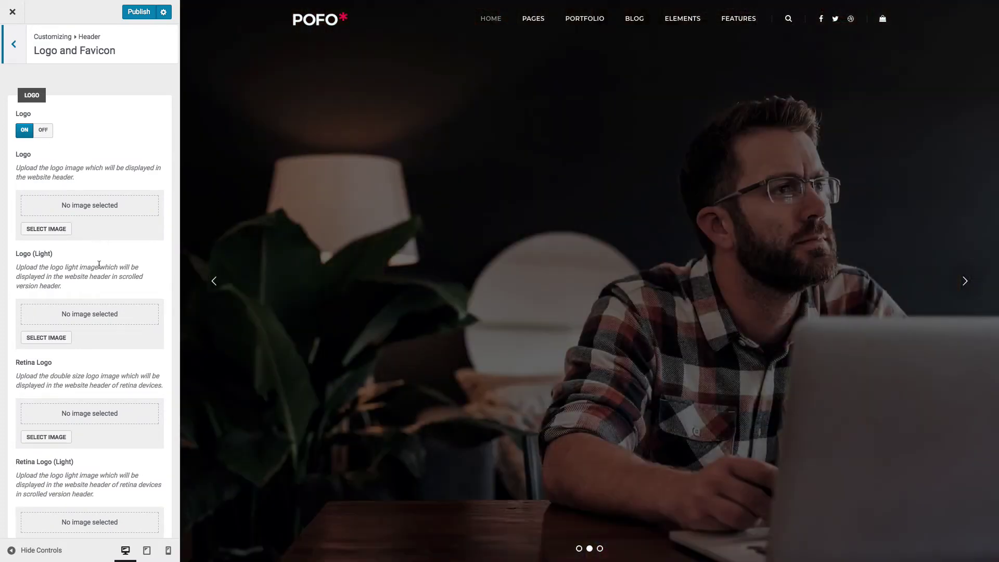
pyautogui.scroll(-3, 434, 189)
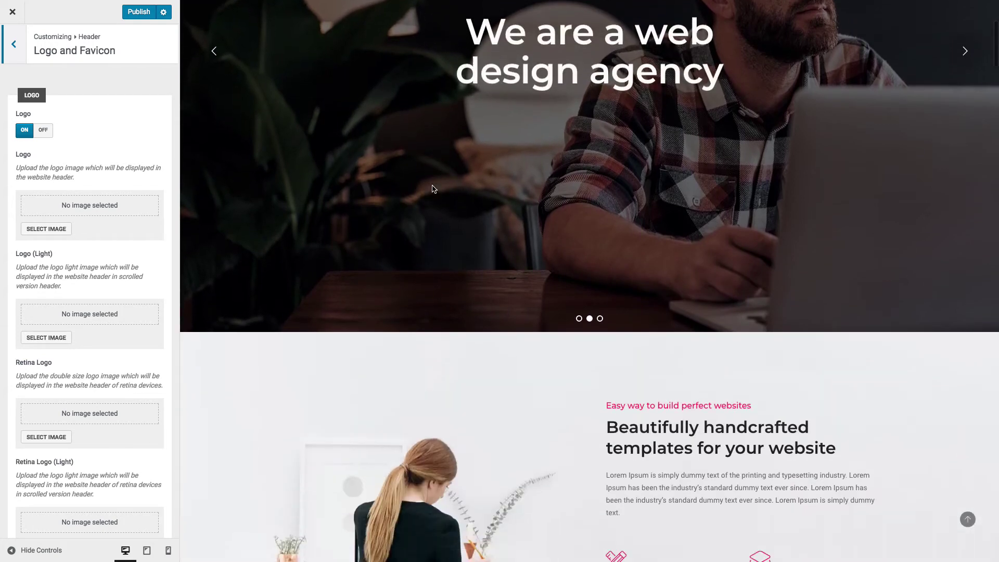
pyautogui.scroll(3, 380, 146)
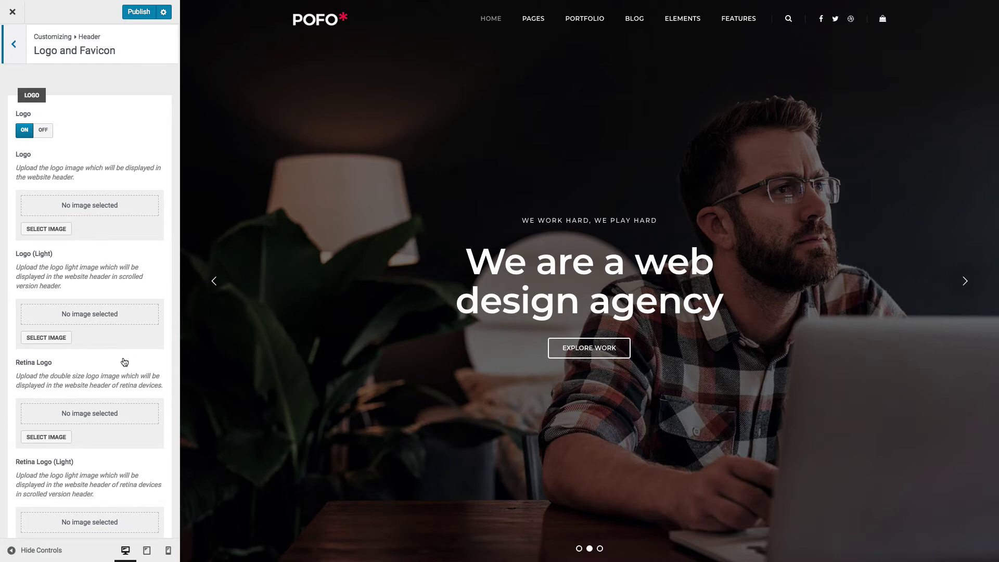
pyautogui.scroll(-1, 131, 361)
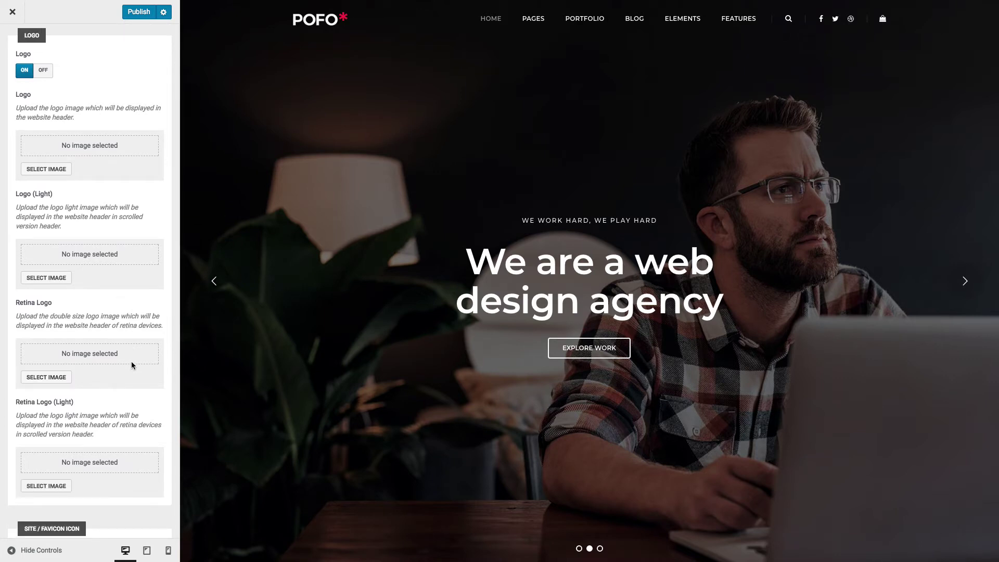
pyautogui.scroll(-4, 131, 361)
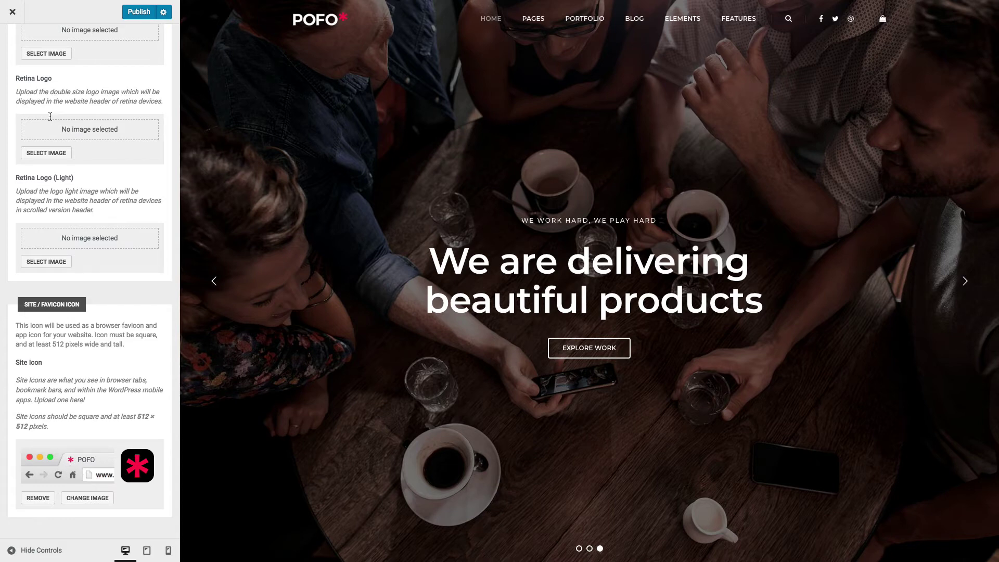
pyautogui.scroll(5, 50, 125)
# - Try the Hamburger header style in the preview, then revert Header Style and Data to Standard
pyautogui.click(13, 52)
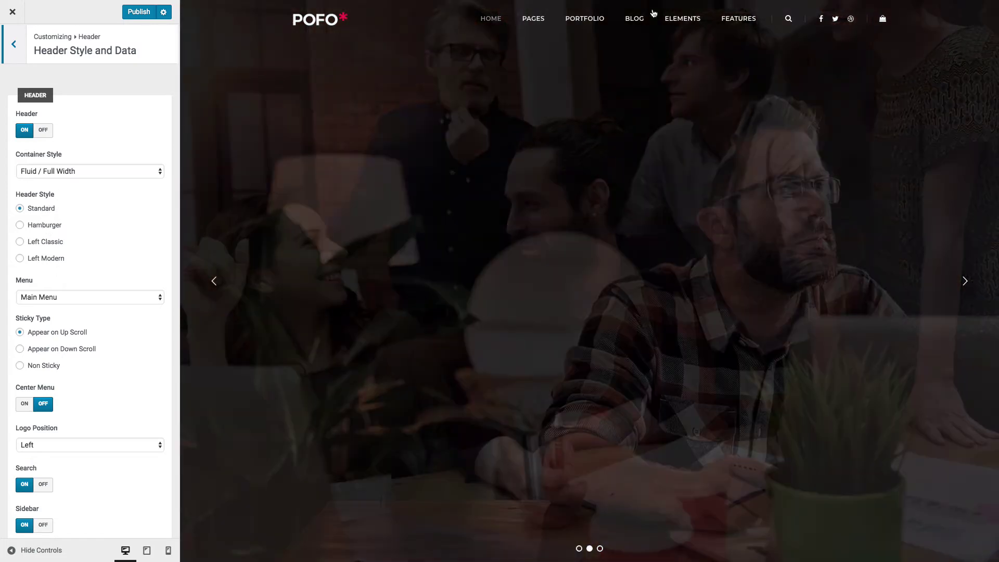
pyautogui.moveTo(480, 64)
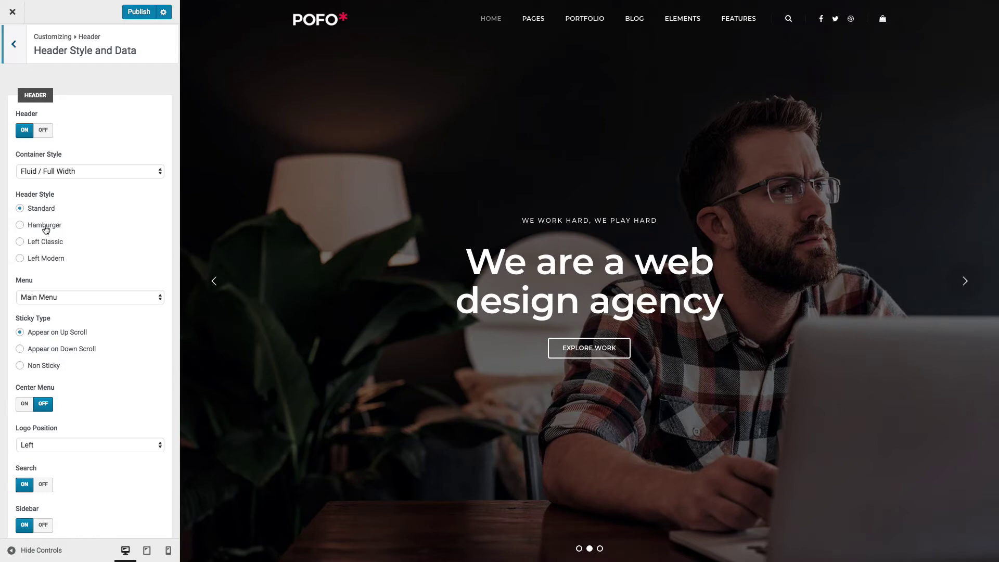
pyautogui.click(46, 230)
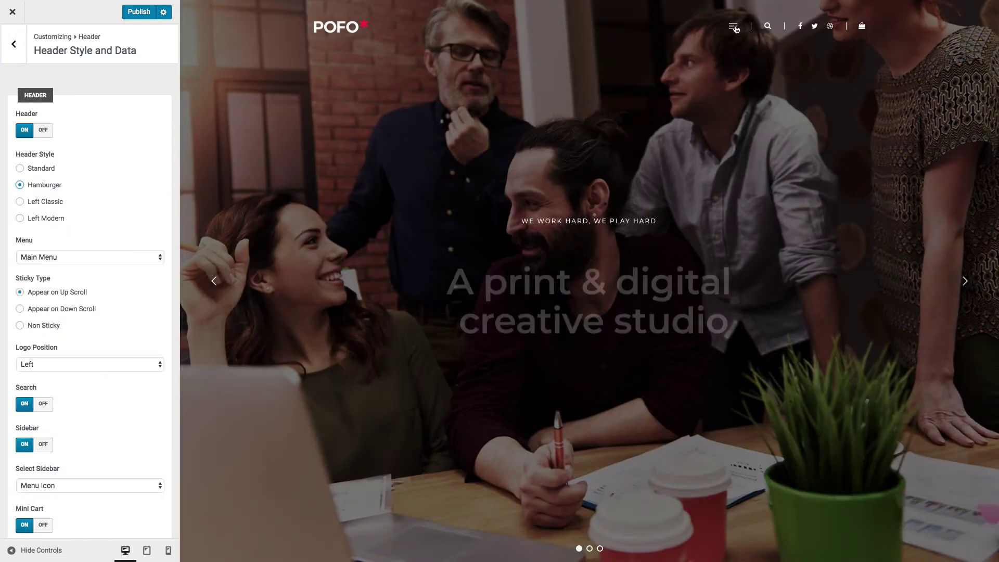
pyautogui.click(735, 27)
pyautogui.click(41, 168)
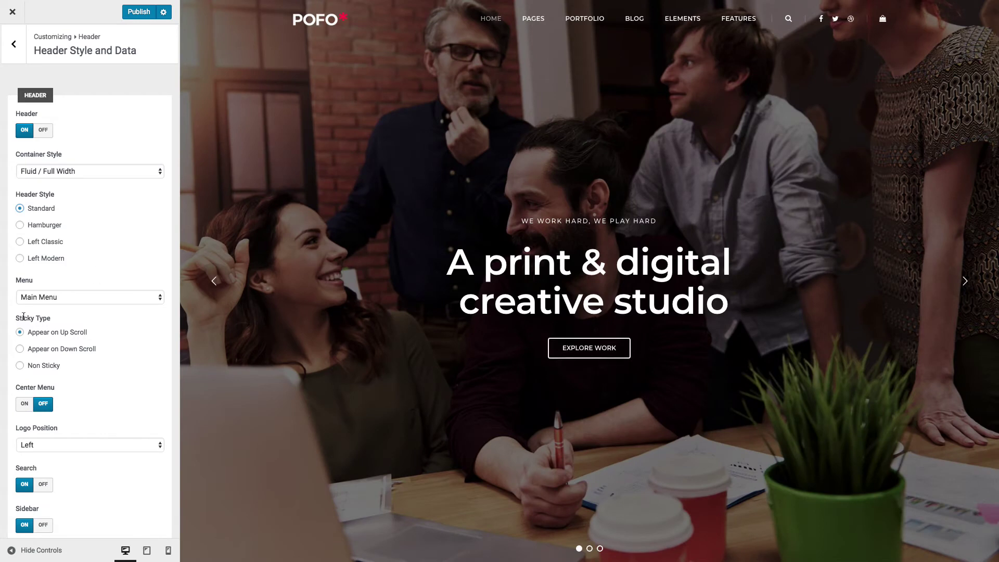
pyautogui.scroll(-3, 124, 352)
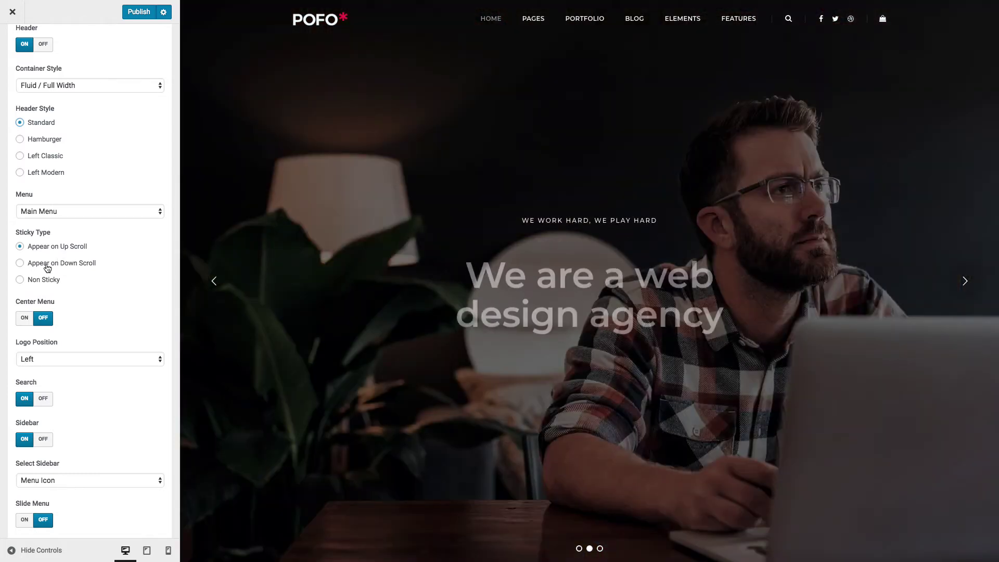
pyautogui.scroll(-3, 54, 259)
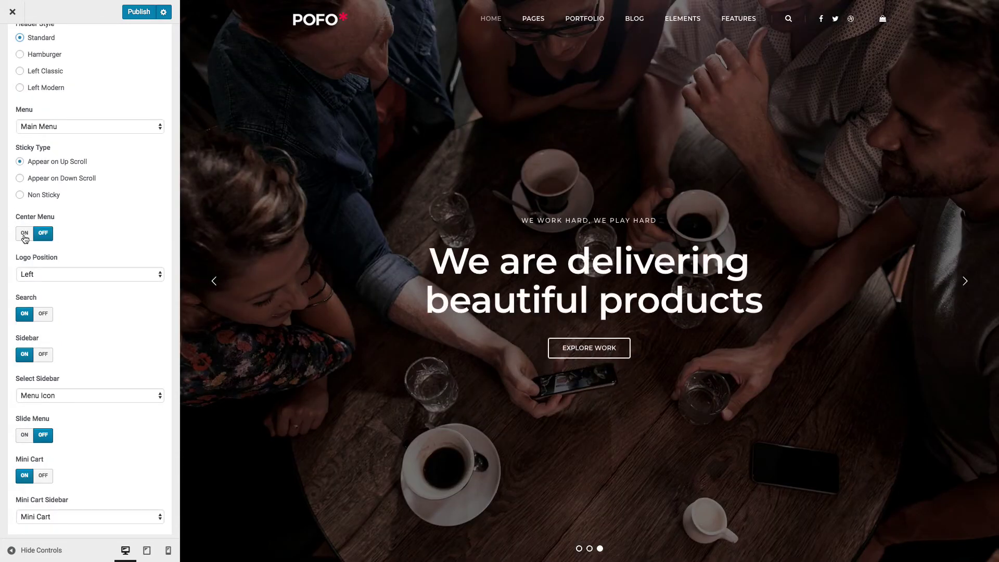
pyautogui.scroll(-1, 70, 258)
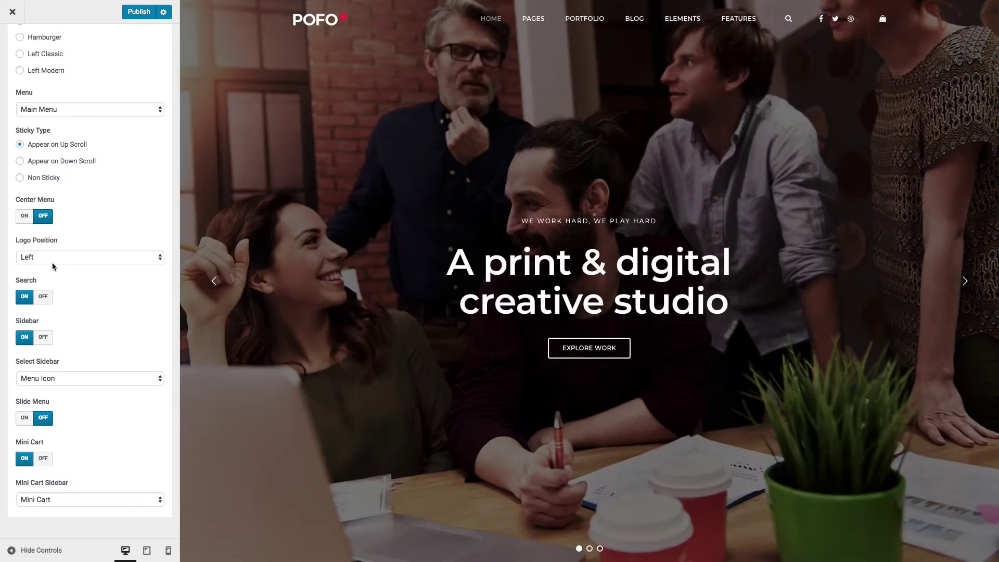
pyautogui.click(73, 261)
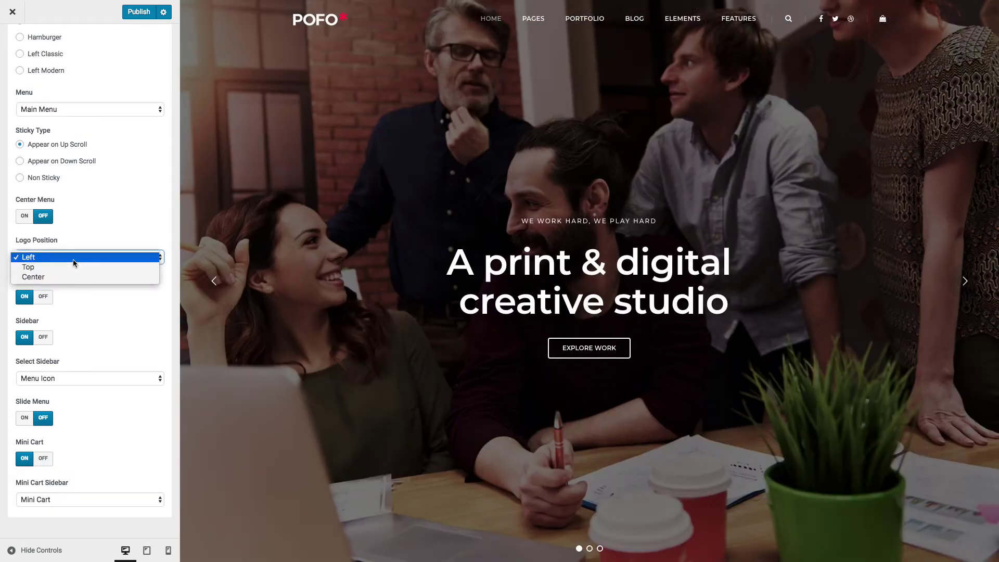
pyautogui.click(71, 268)
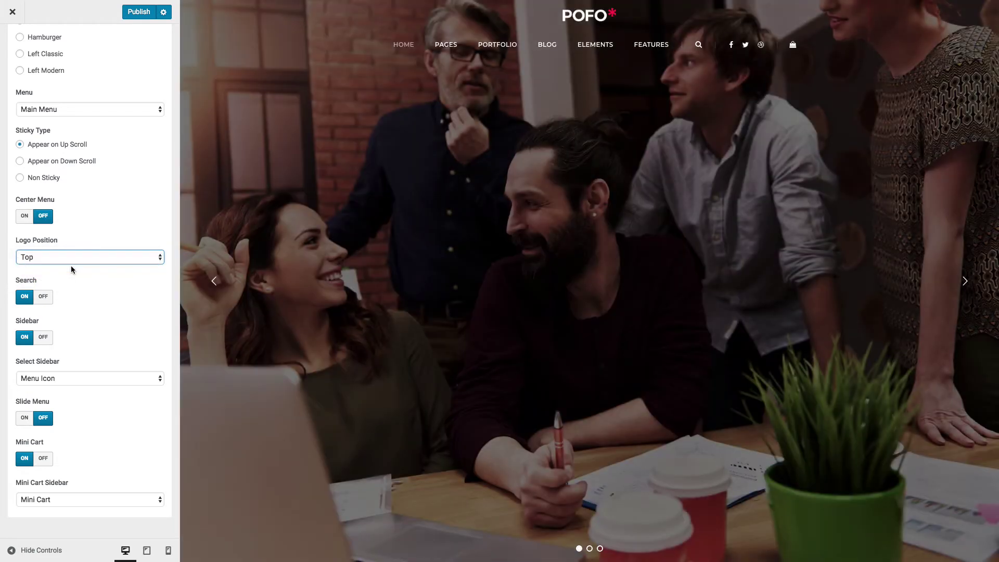
pyautogui.click(55, 257)
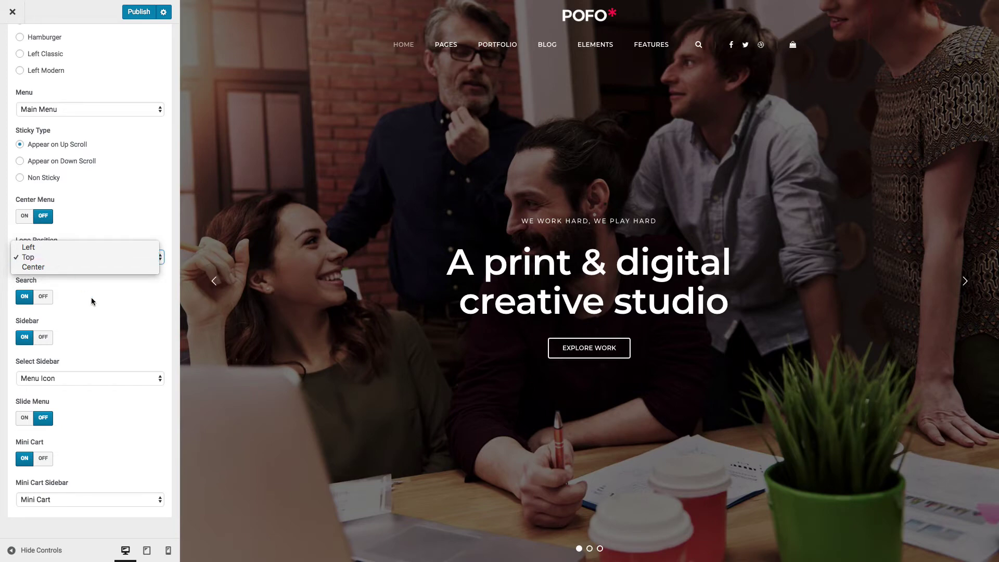
pyautogui.click(92, 298)
pyautogui.click(53, 259)
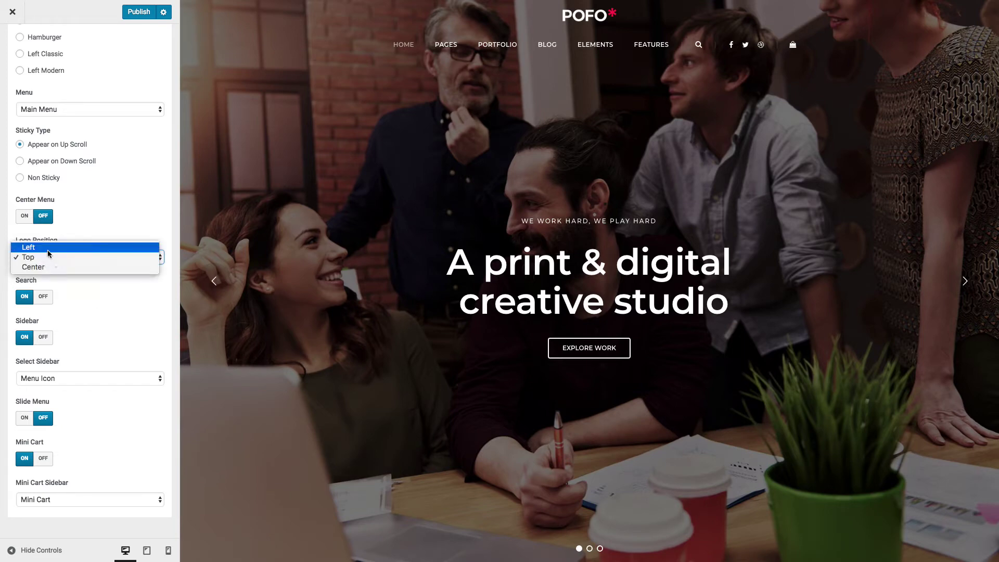
pyautogui.click(48, 249)
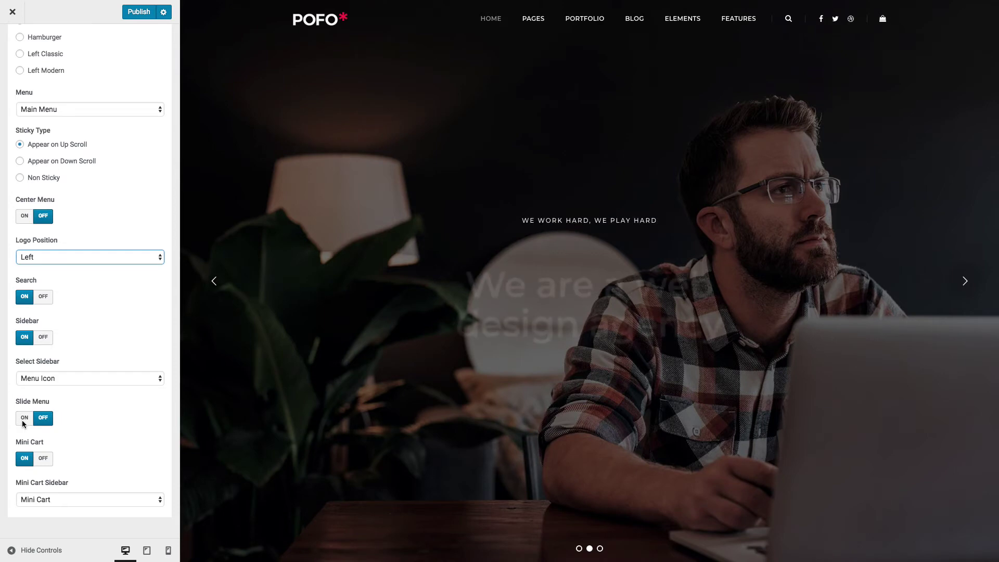
pyautogui.click(23, 418)
pyautogui.click(884, 19)
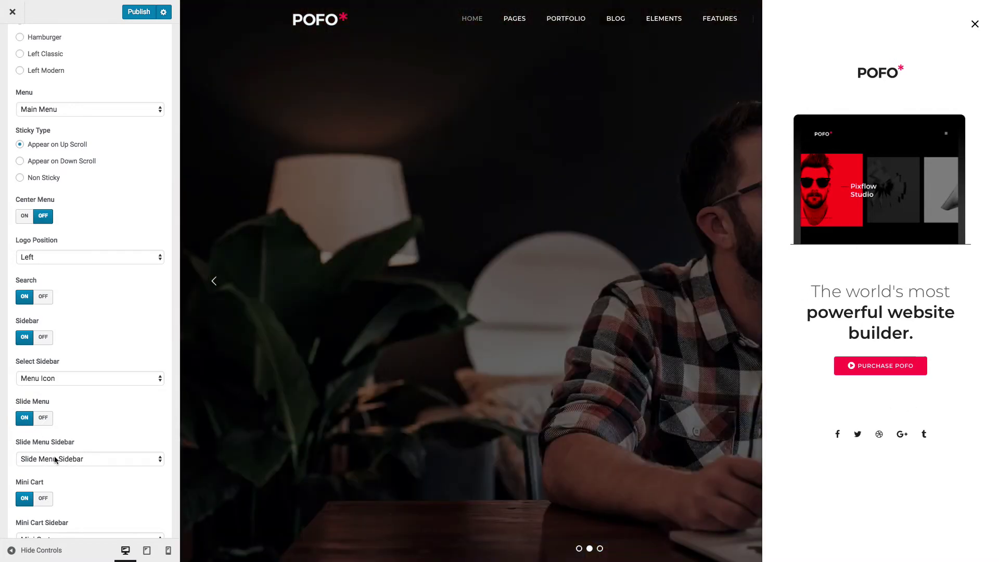
pyautogui.click(43, 418)
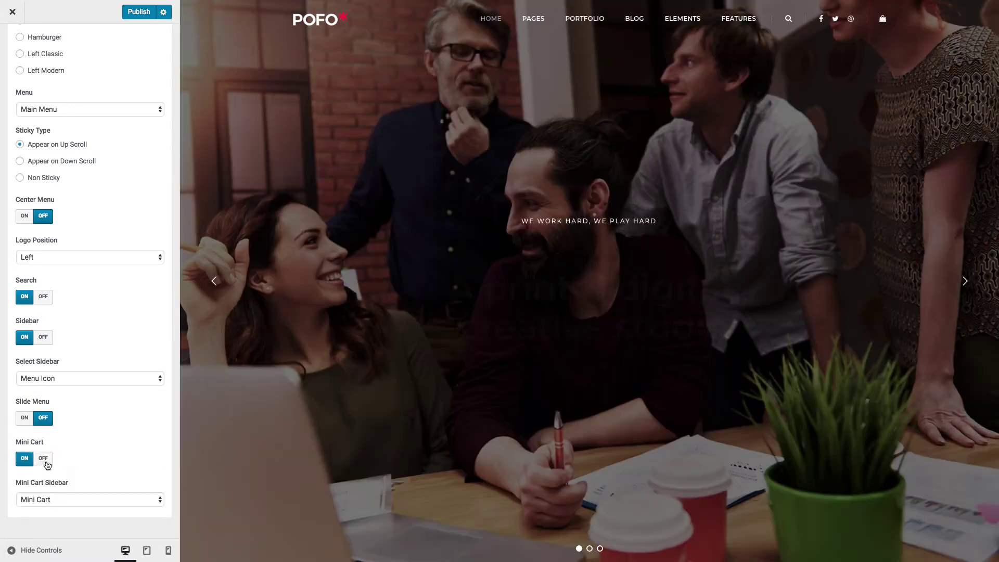
pyautogui.moveTo(885, 21)
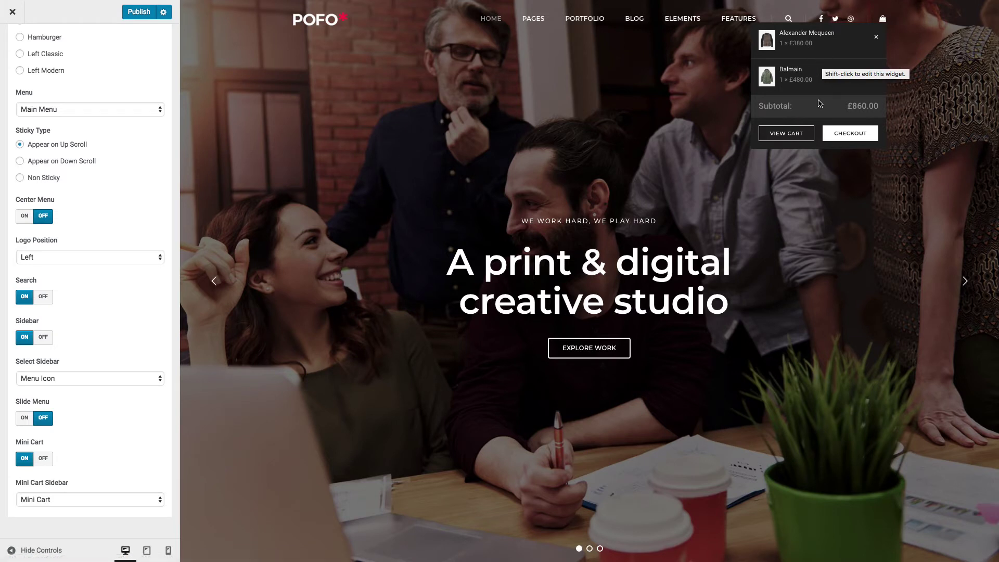
pyautogui.scroll(10, 125, 228)
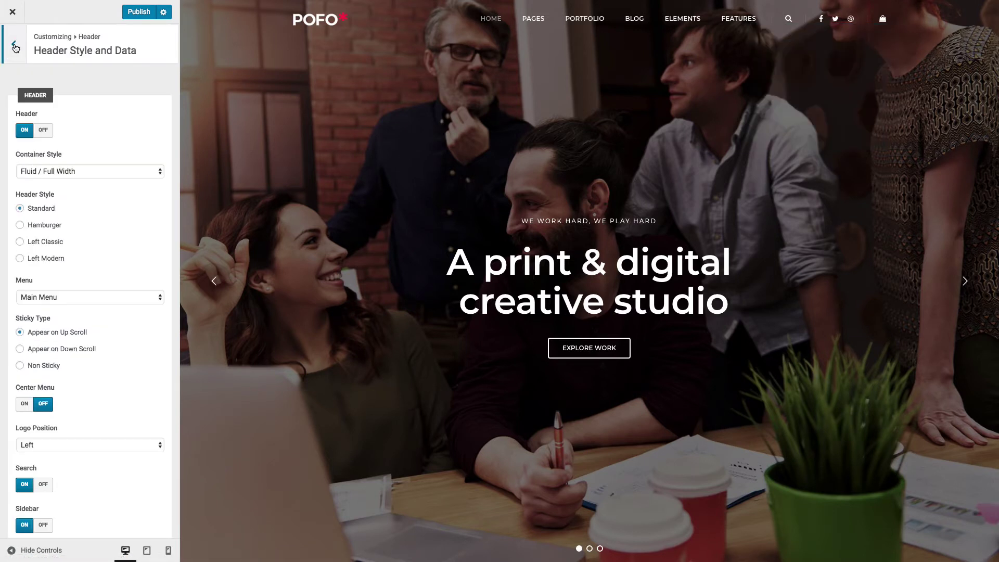
# - Review the Header Color and Submenu Color panels, then open Mobile Menu Color
pyautogui.click(13, 35)
pyautogui.click(42, 125)
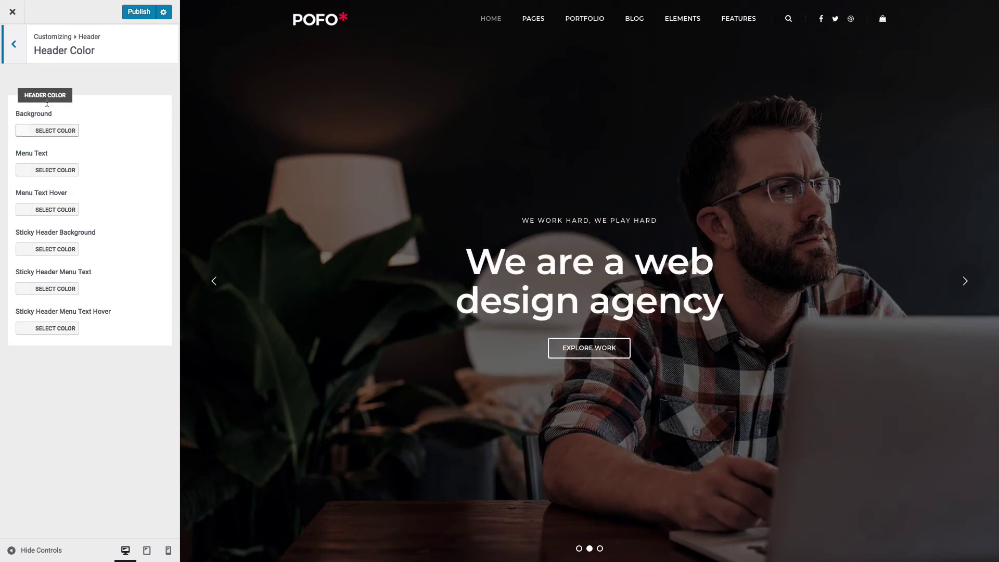
pyautogui.click(19, 54)
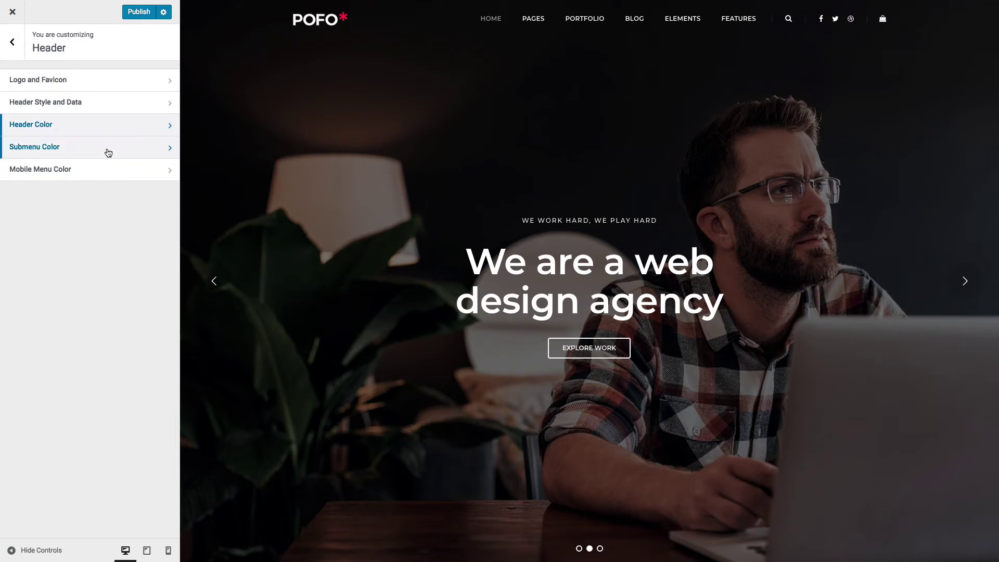
pyautogui.click(57, 148)
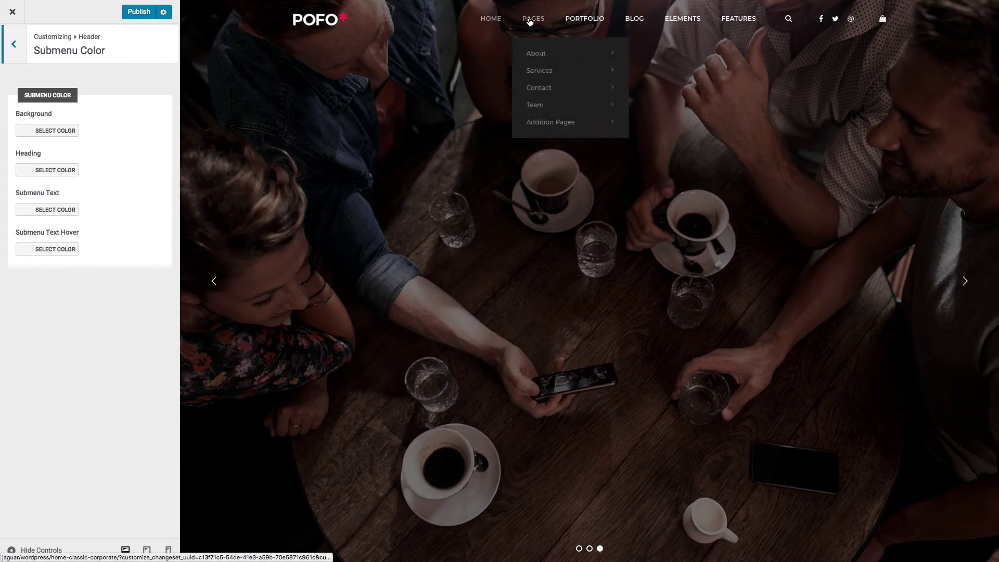
pyautogui.moveTo(490, 22)
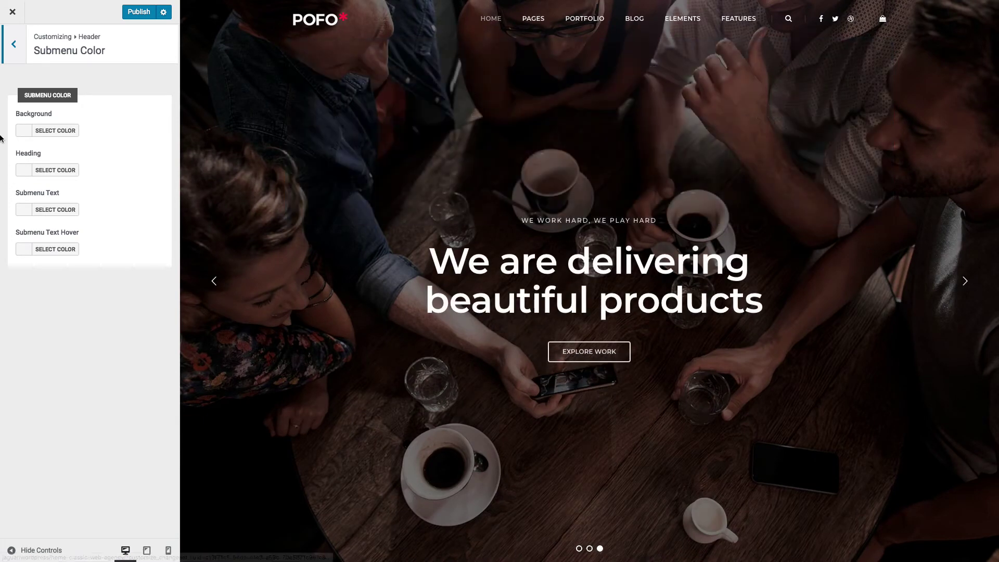
pyautogui.click(13, 45)
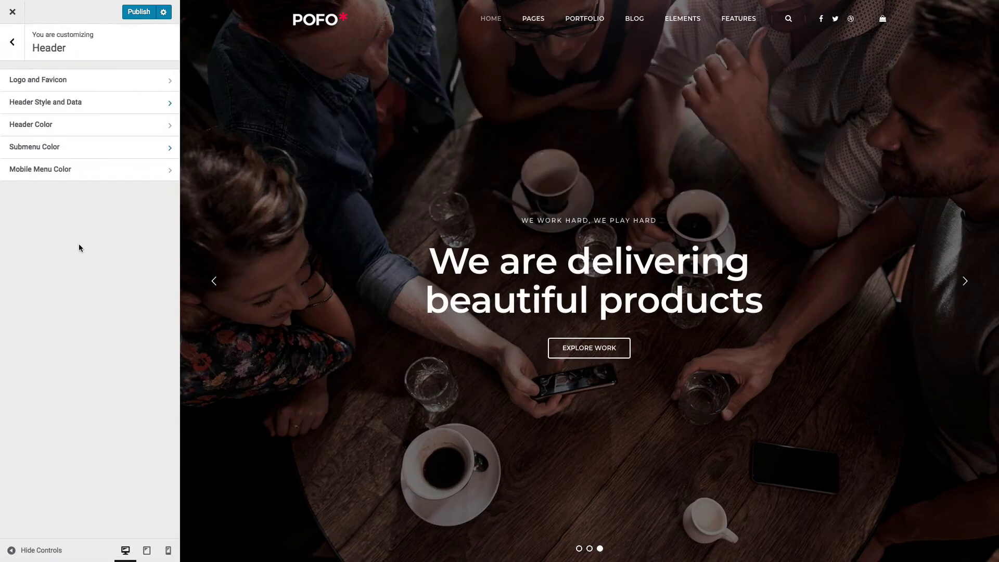
pyautogui.click(55, 173)
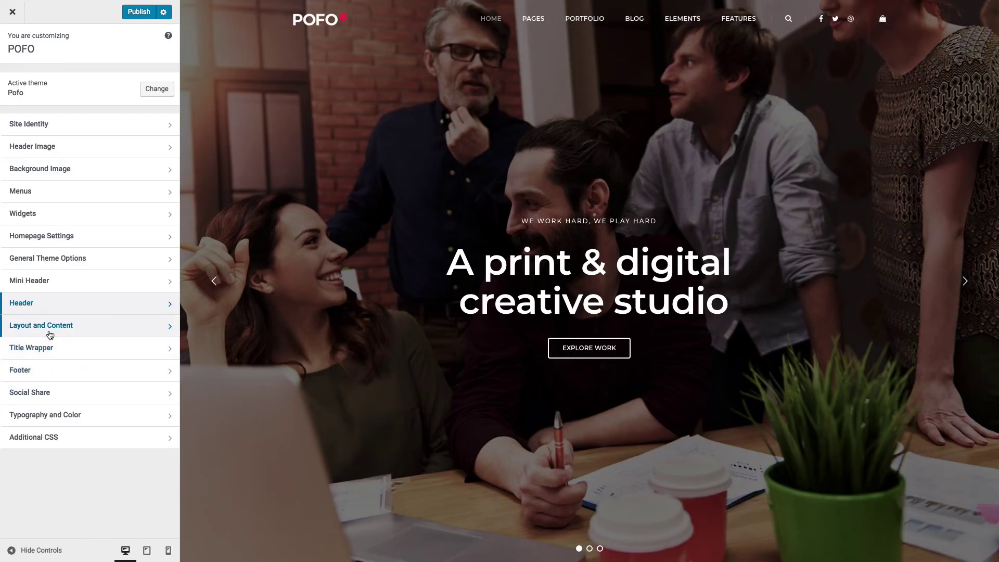
# - Check Layout and Content > Page showing Container Style Fixed and Comments off
pyautogui.click(59, 327)
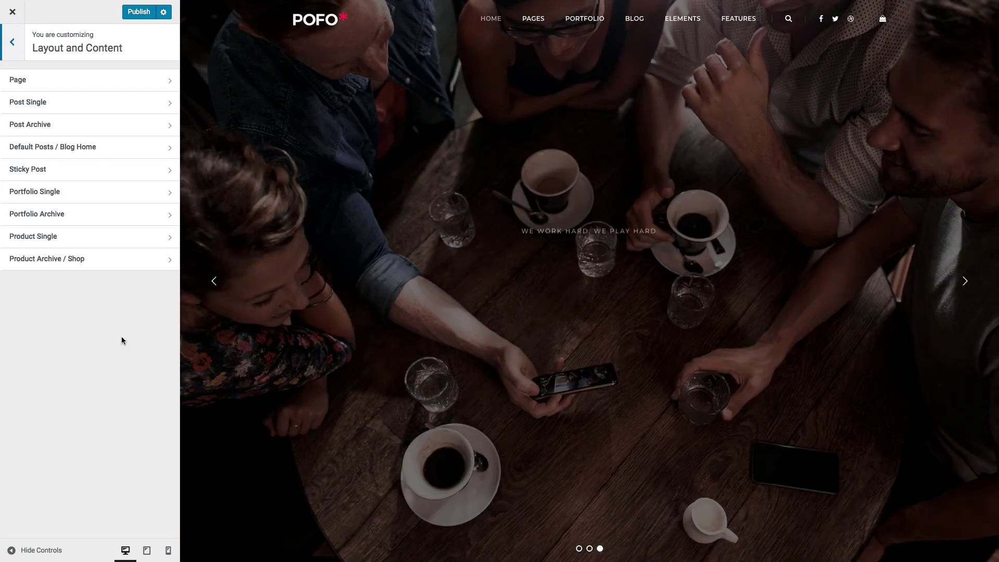
pyautogui.click(138, 80)
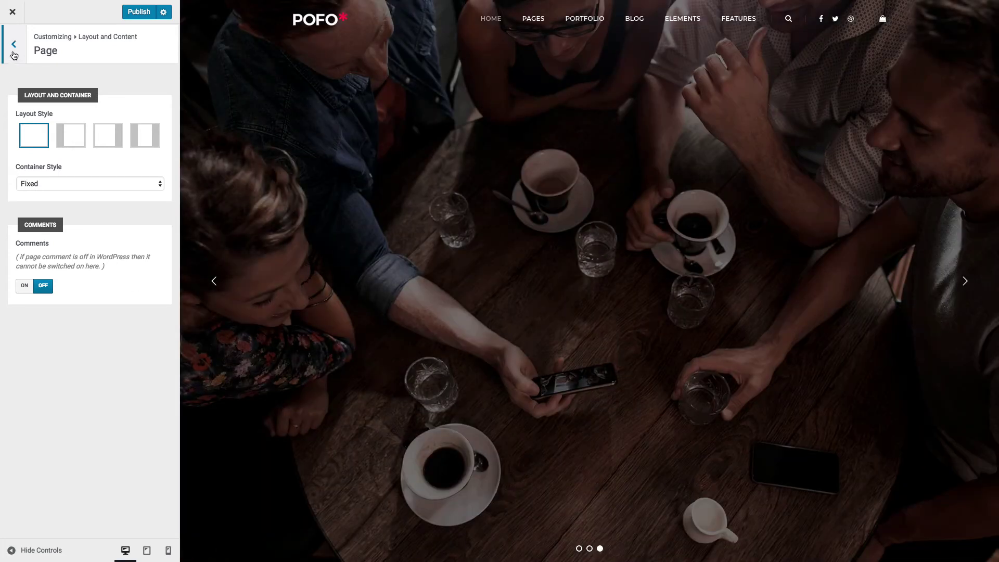
pyautogui.click(14, 55)
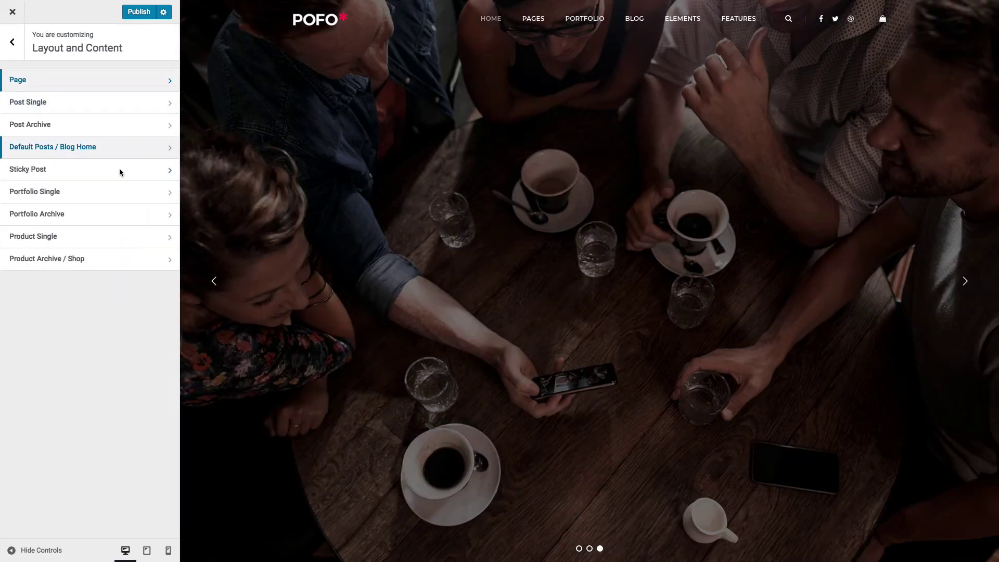
# - Keep Single Post Layout Style 1 in Post Single and look over its related posts and colour settings
pyautogui.click(34, 103)
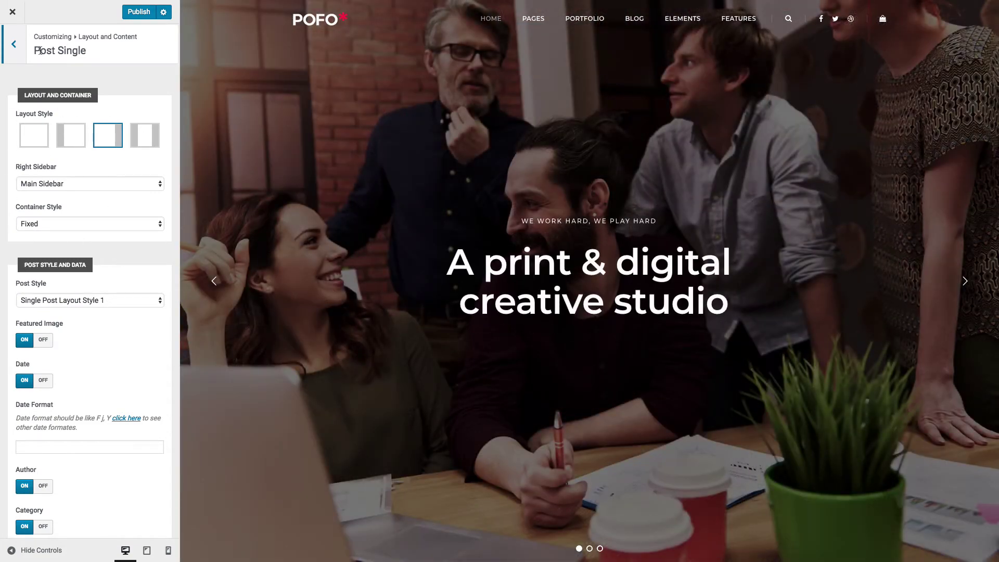
pyautogui.scroll(-2, 130, 230)
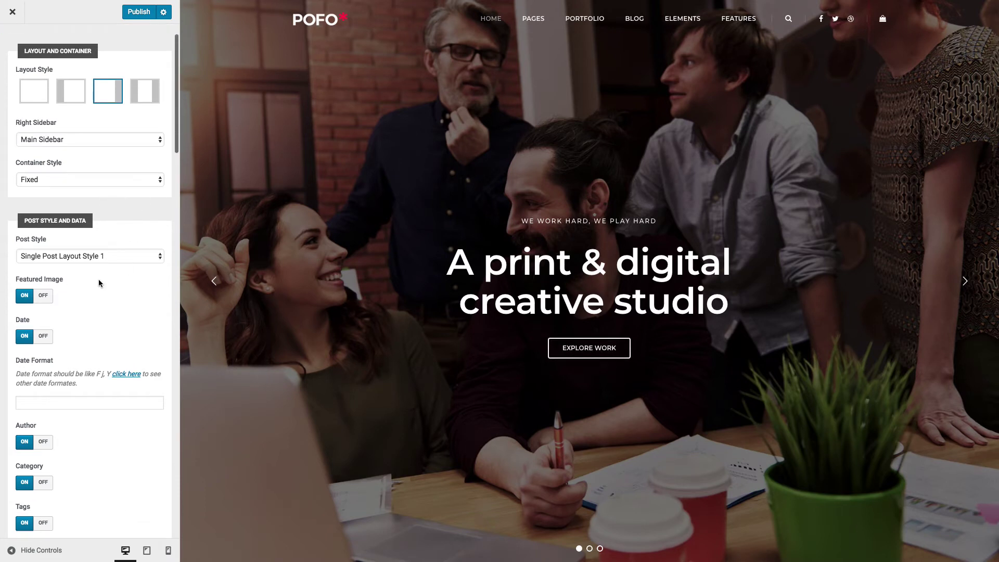
pyautogui.scroll(-4, 102, 284)
pyautogui.click(99, 167)
pyautogui.click(102, 200)
pyautogui.scroll(-20, 115, 359)
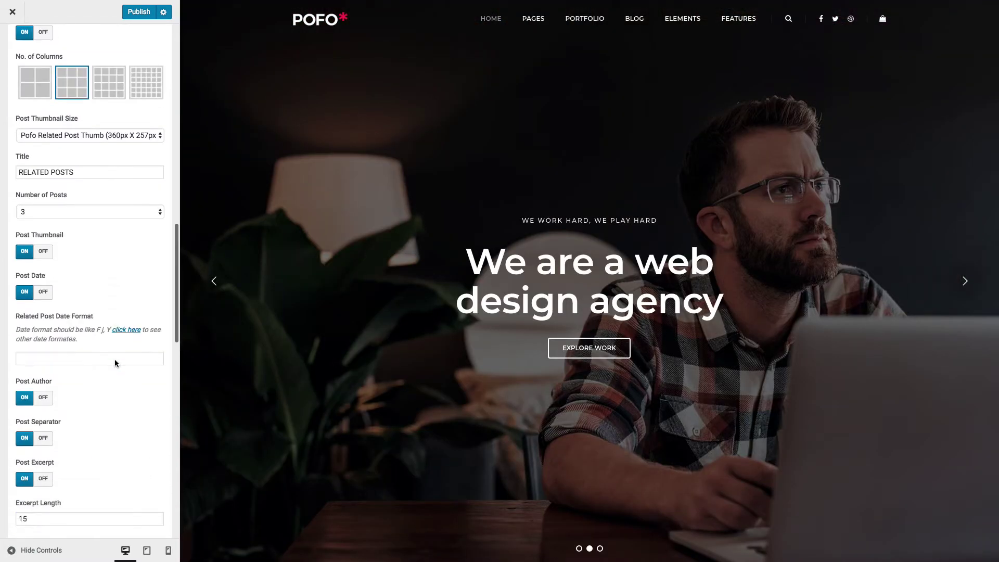
pyautogui.scroll(-10, 115, 363)
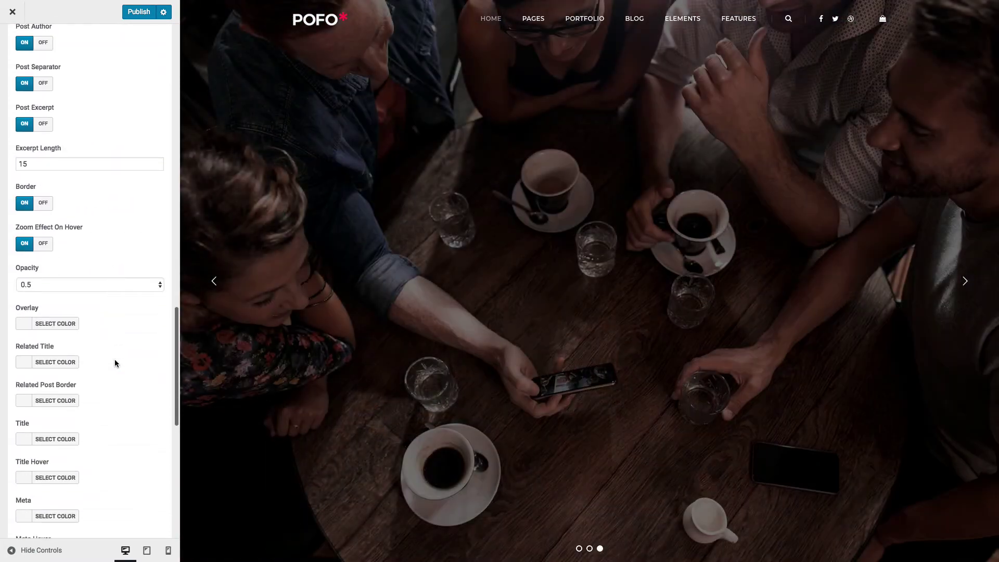
pyautogui.scroll(-2, 114, 363)
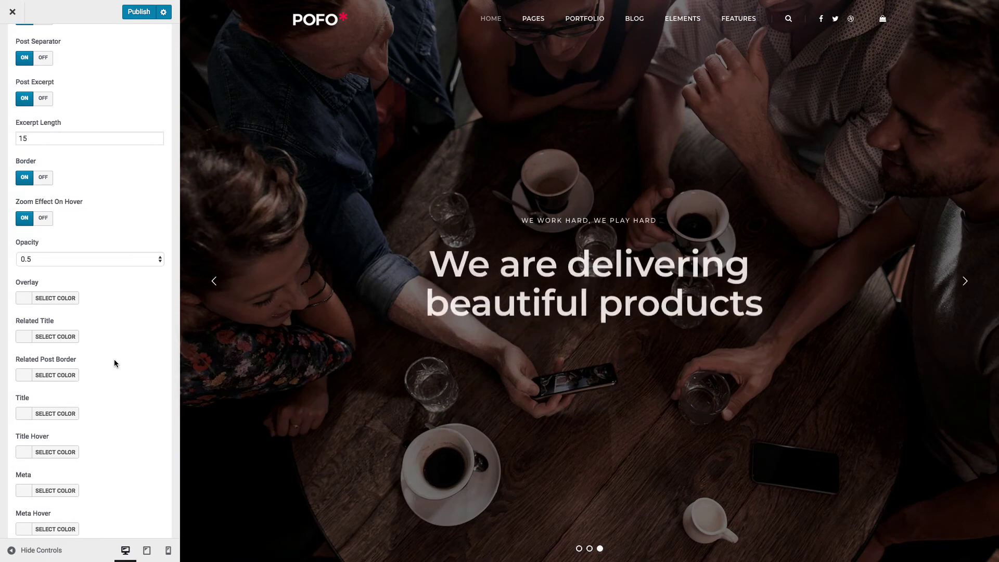
pyautogui.scroll(-12, 115, 363)
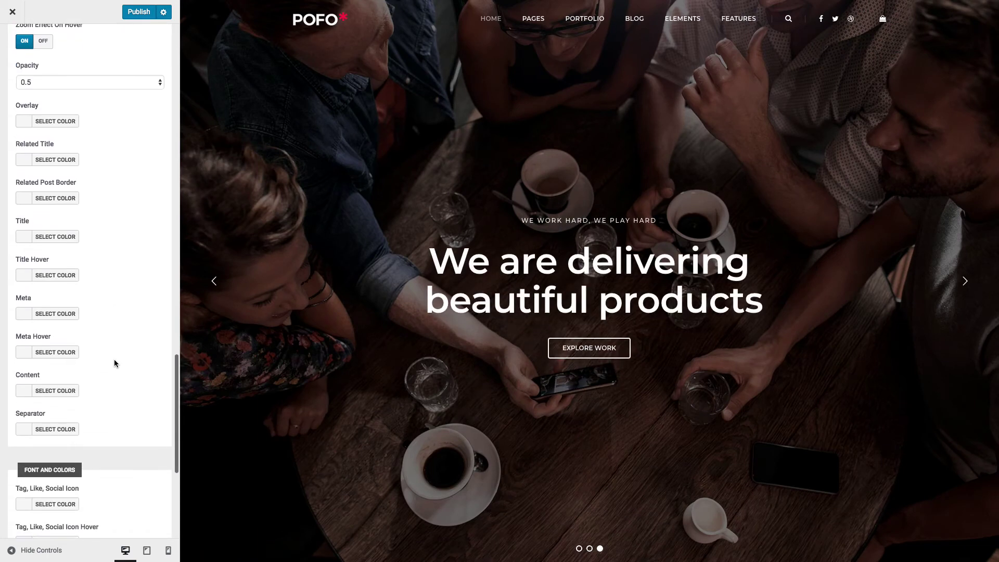
pyautogui.scroll(-5, 114, 363)
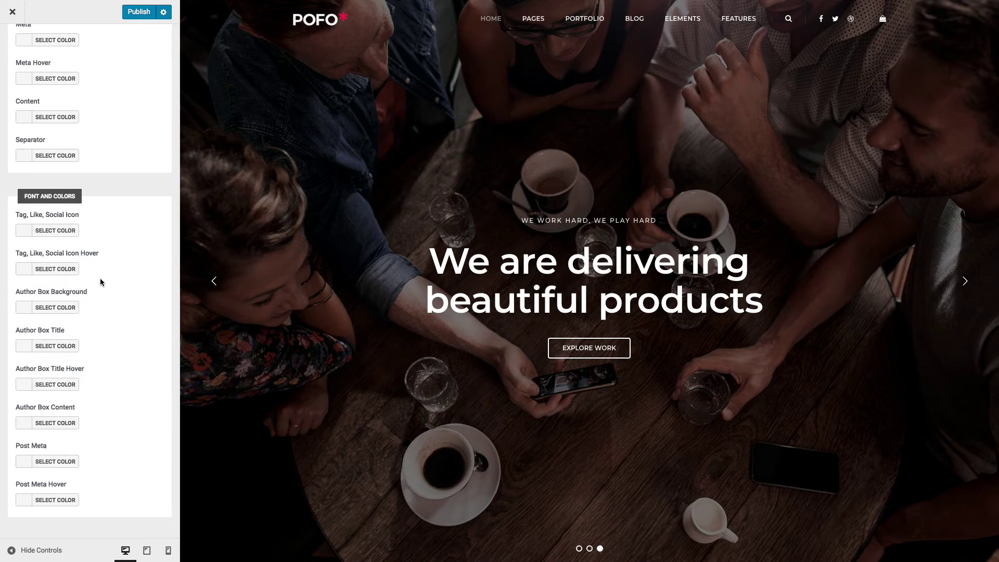
pyautogui.scroll(16, 101, 282)
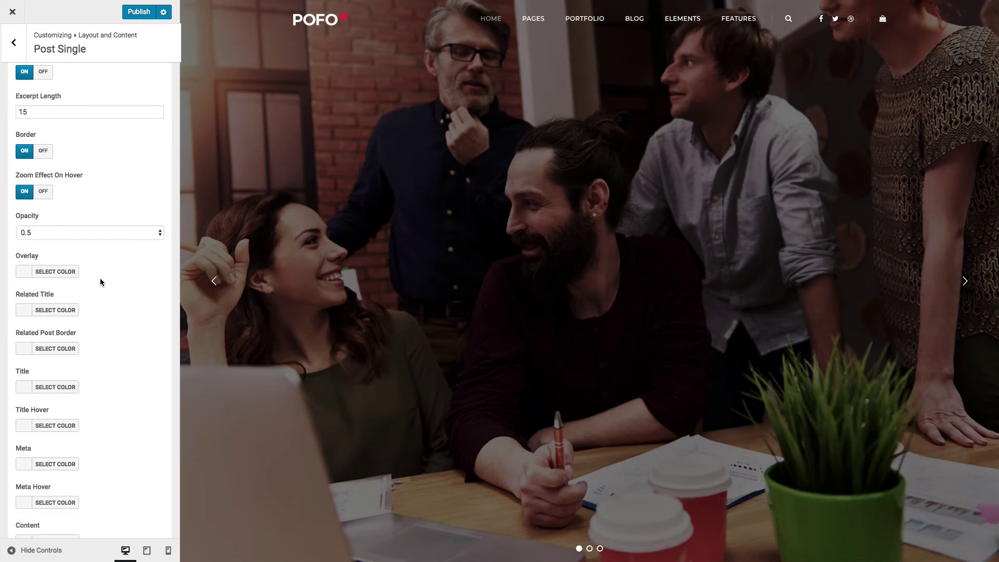
pyautogui.scroll(20, 100, 283)
# - Inspect the Post Archive Pagination Style choices without changing them
pyautogui.scroll(14, 100, 283)
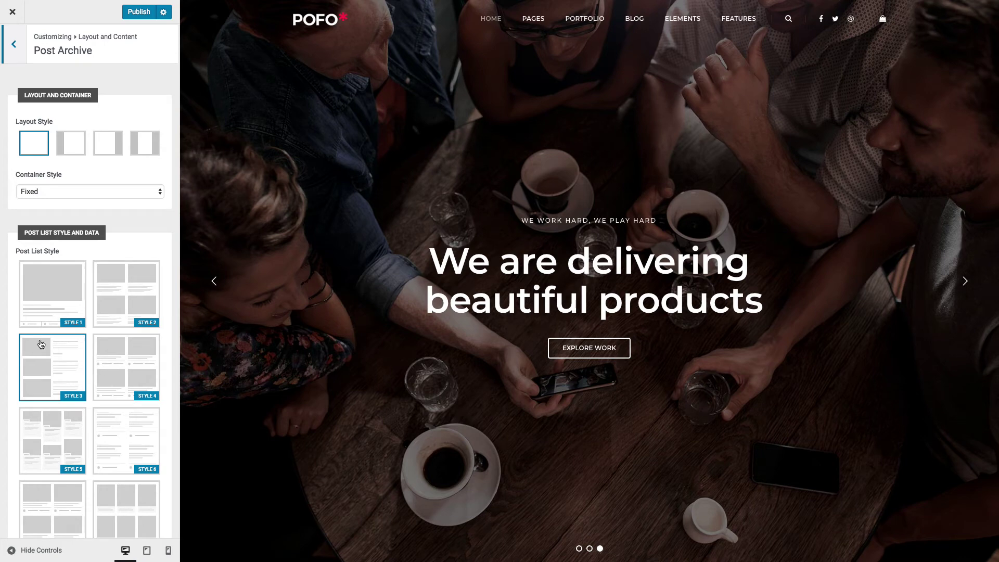
pyautogui.scroll(-5, 42, 349)
pyautogui.scroll(-2, 97, 440)
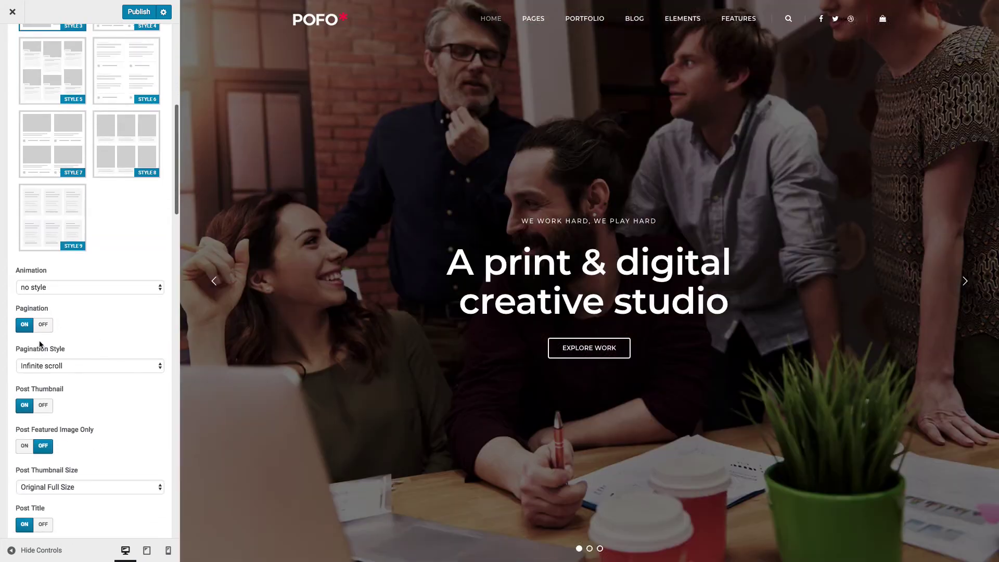
pyautogui.click(64, 366)
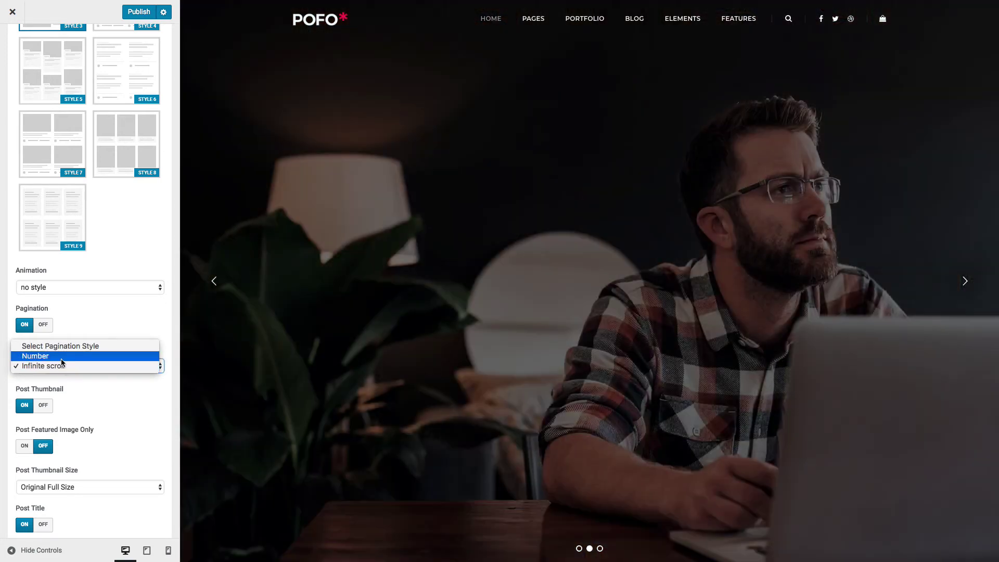
pyautogui.click(42, 356)
# - Look over the Post Archive typography settings, then open Default Posts / Blog Home
pyautogui.scroll(-10, 73, 404)
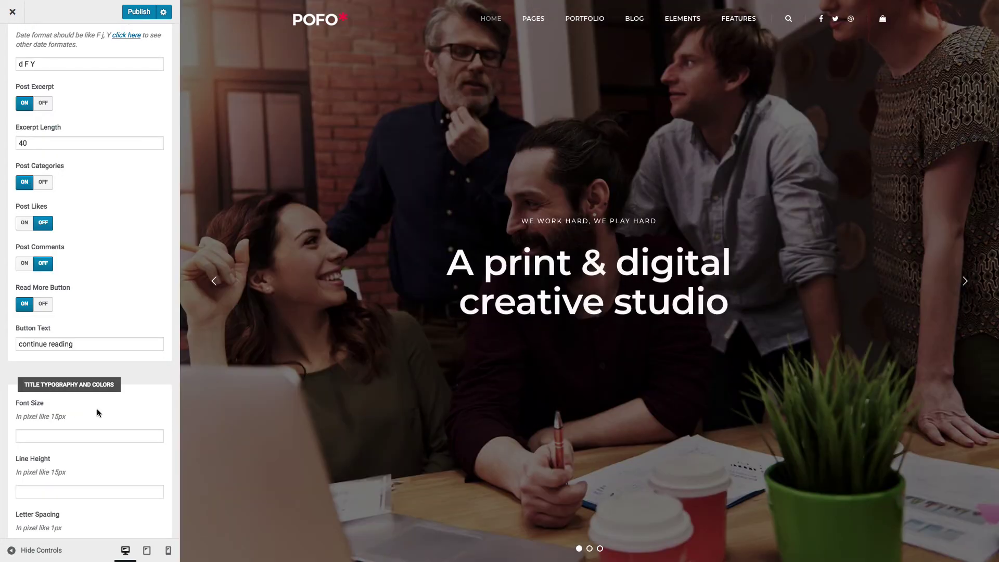
pyautogui.scroll(-8, 97, 412)
pyautogui.scroll(-3, 103, 392)
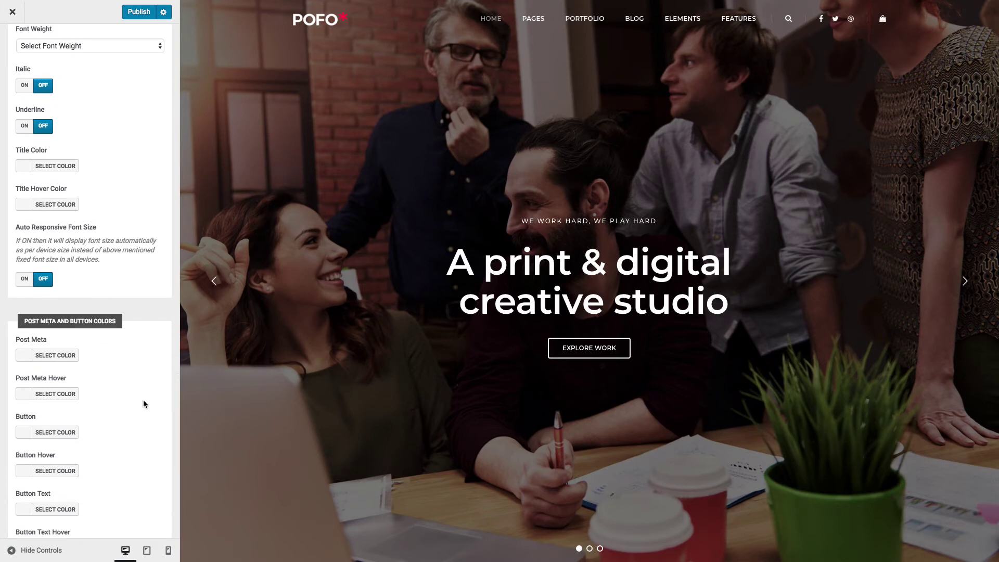
pyautogui.scroll(-5, 142, 400)
pyautogui.click(49, 148)
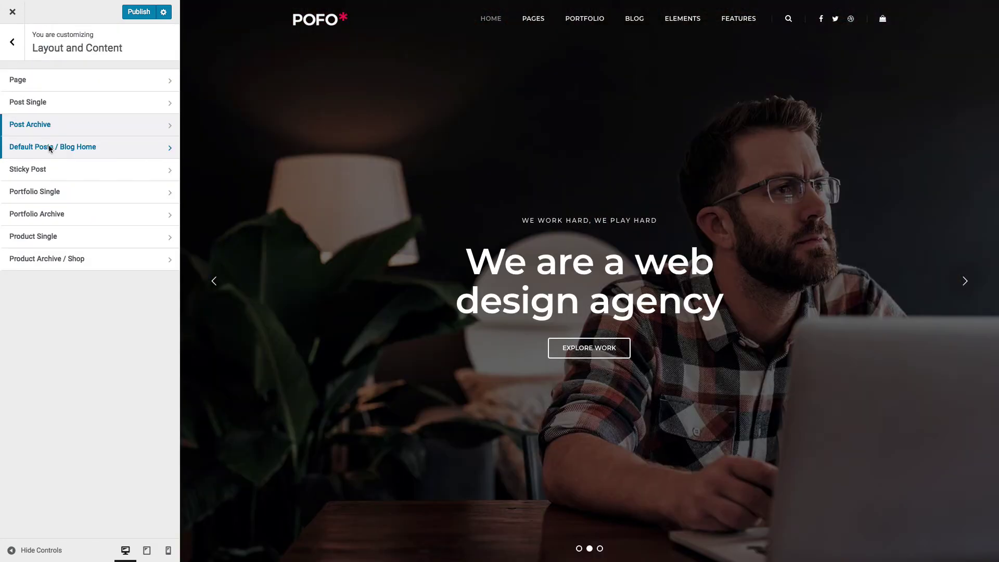
# - Glance at the Sticky Post settings, then move on to Portfolio Single
pyautogui.click(15, 45)
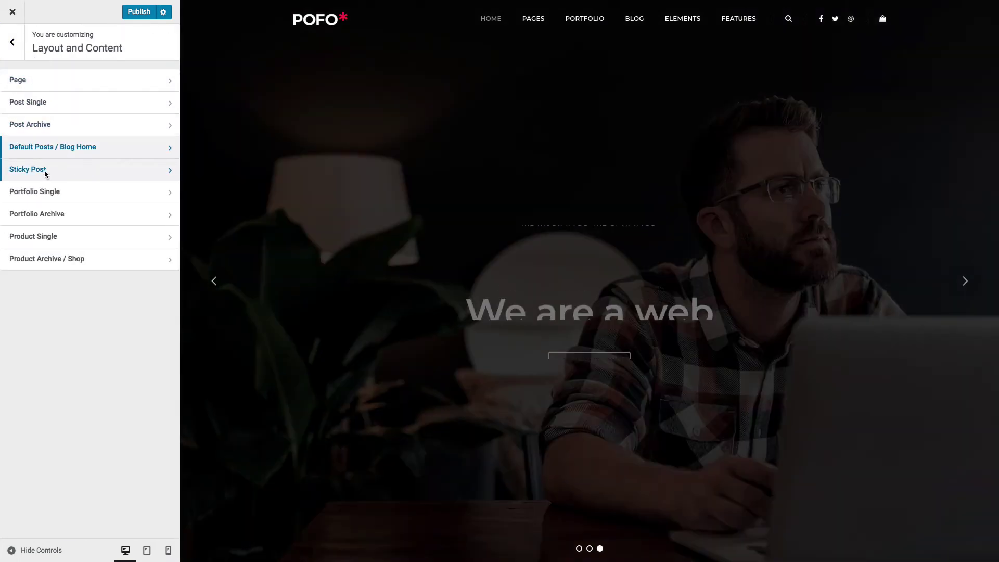
pyautogui.click(46, 174)
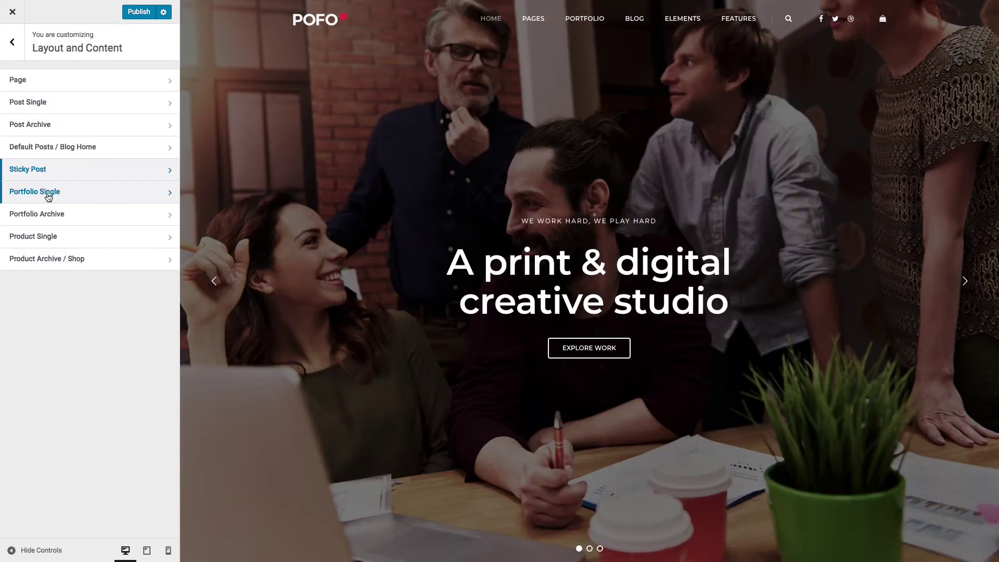
pyautogui.click(46, 194)
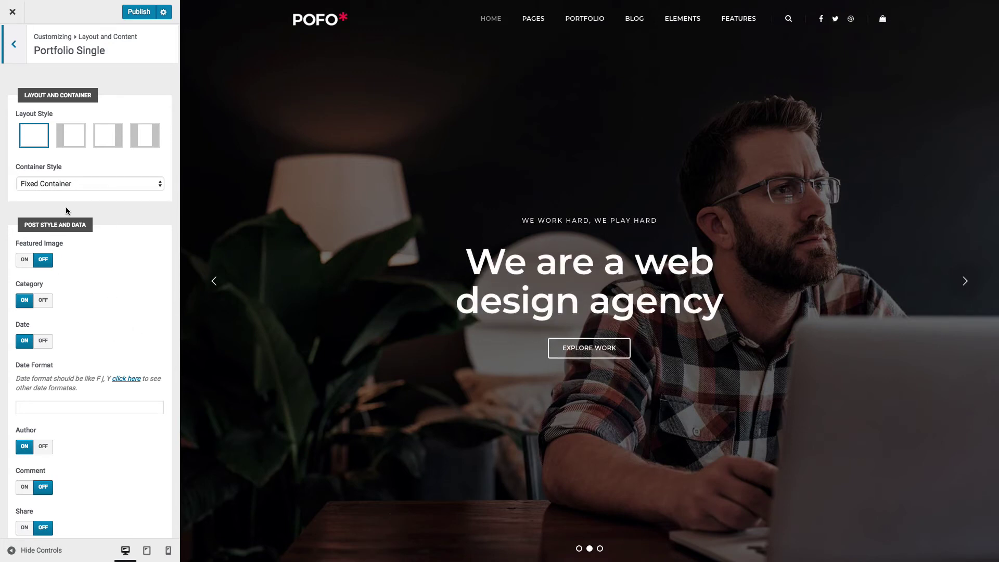
# - Scroll through Portfolio Single's Related Portfolio and Navigation options, then return to Layout and Content
pyautogui.scroll(-8, 97, 294)
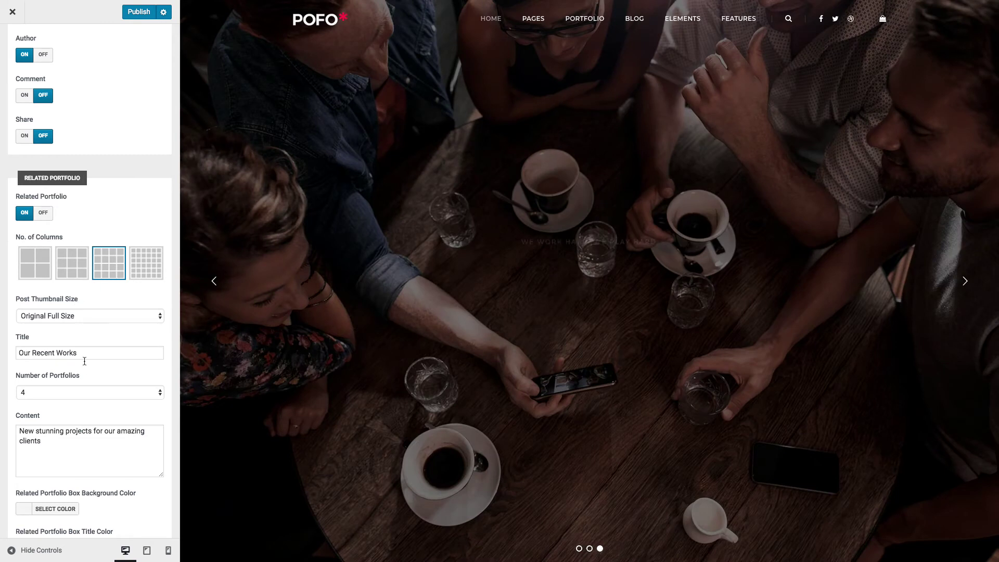
pyautogui.scroll(-4, 85, 361)
pyautogui.scroll(-4, 86, 361)
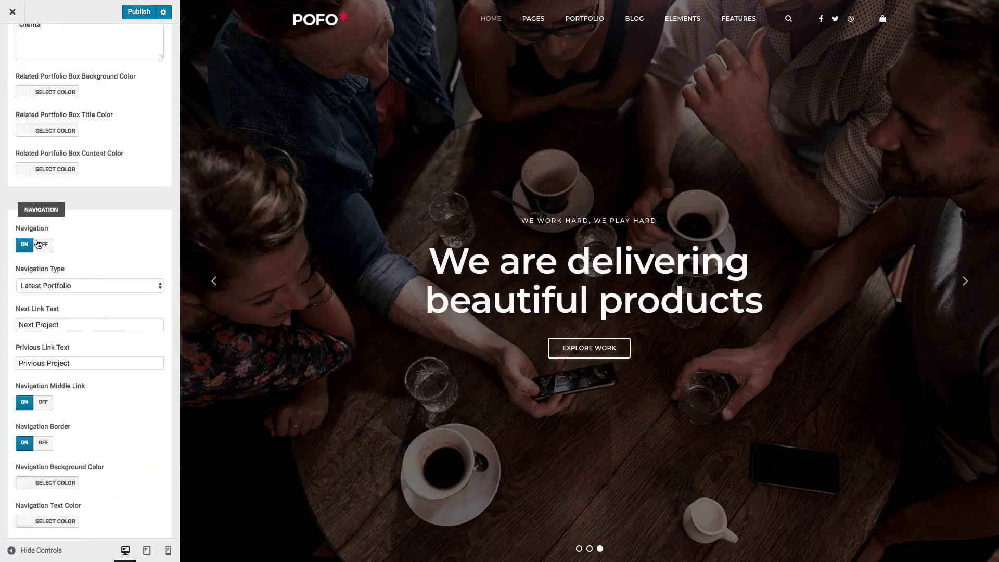
pyautogui.scroll(-3, 101, 393)
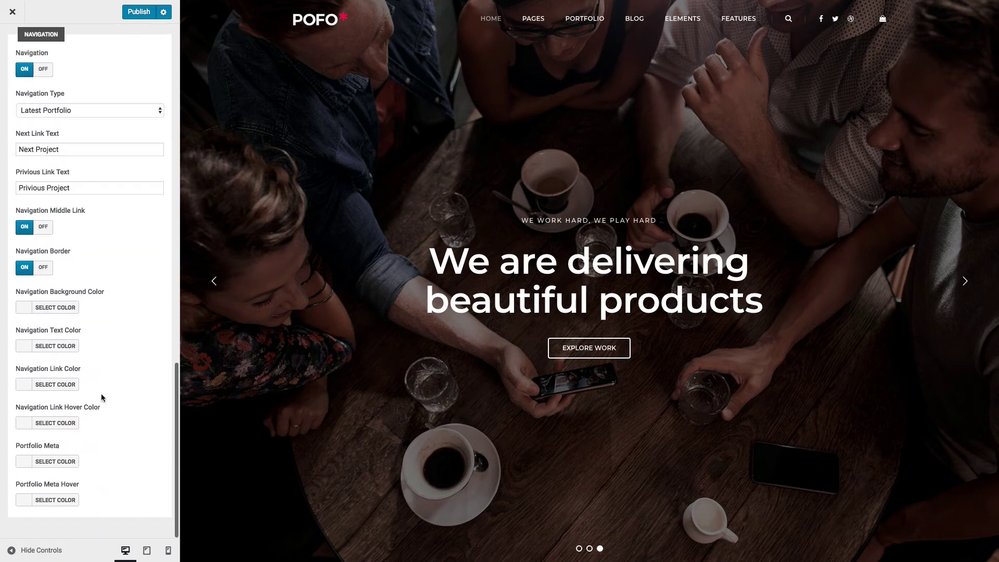
pyautogui.scroll(20, 101, 367)
pyautogui.scroll(2, 101, 367)
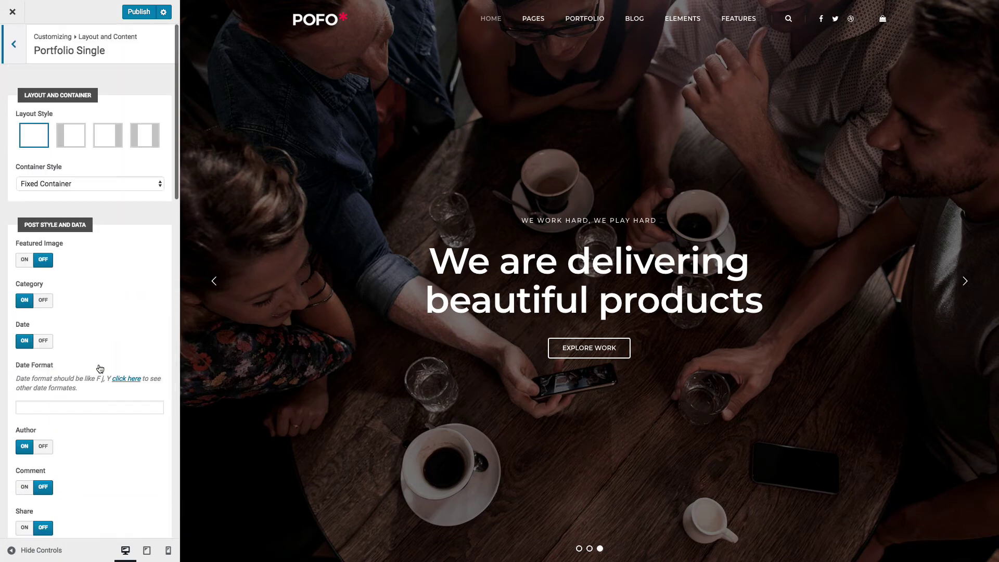
pyautogui.click(14, 47)
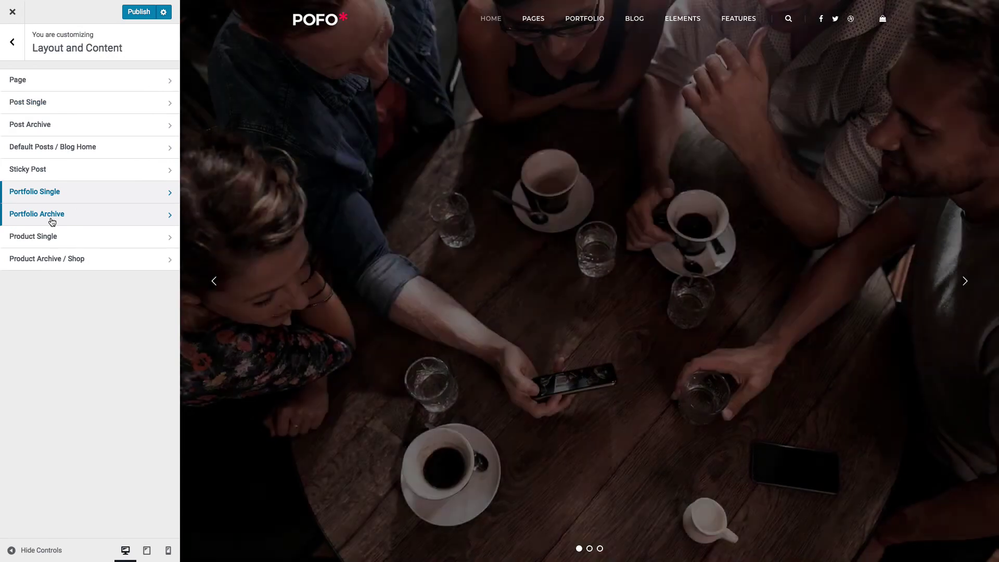
# - Review Portfolio Archive options: Number pagination, Original Full Size thumbnails, 0.3 opacity
pyautogui.click(51, 218)
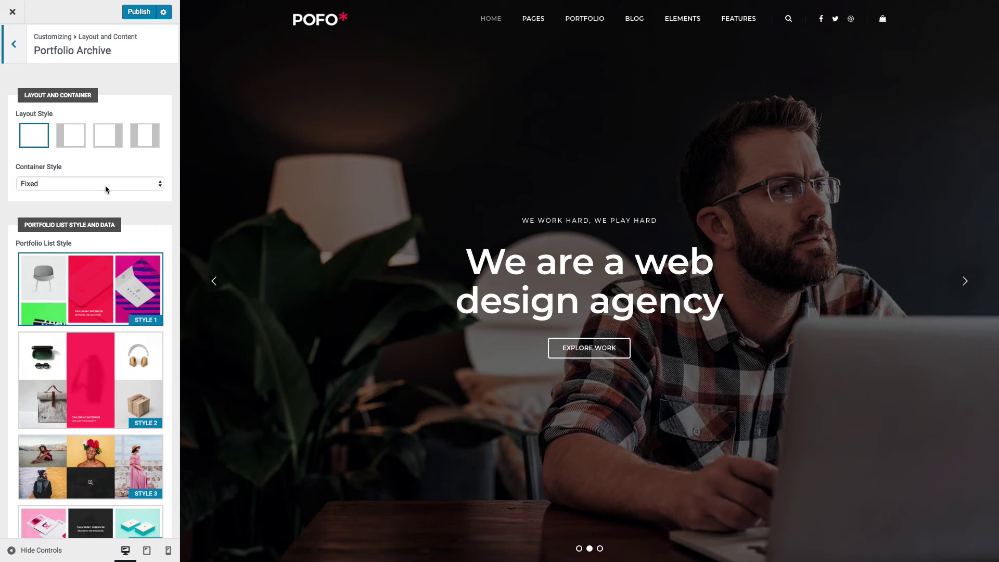
pyautogui.scroll(-1, 114, 298)
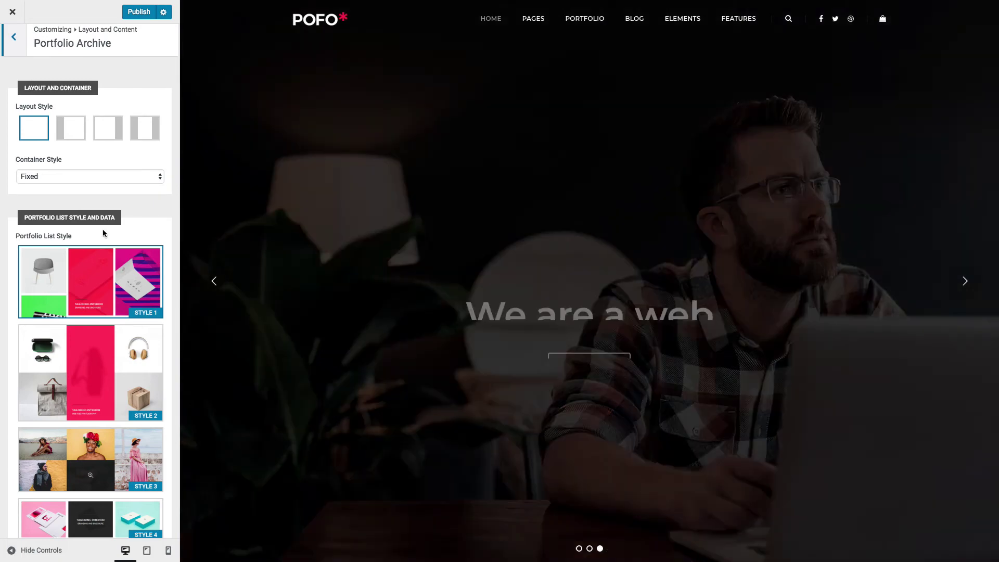
pyautogui.scroll(-15, 136, 393)
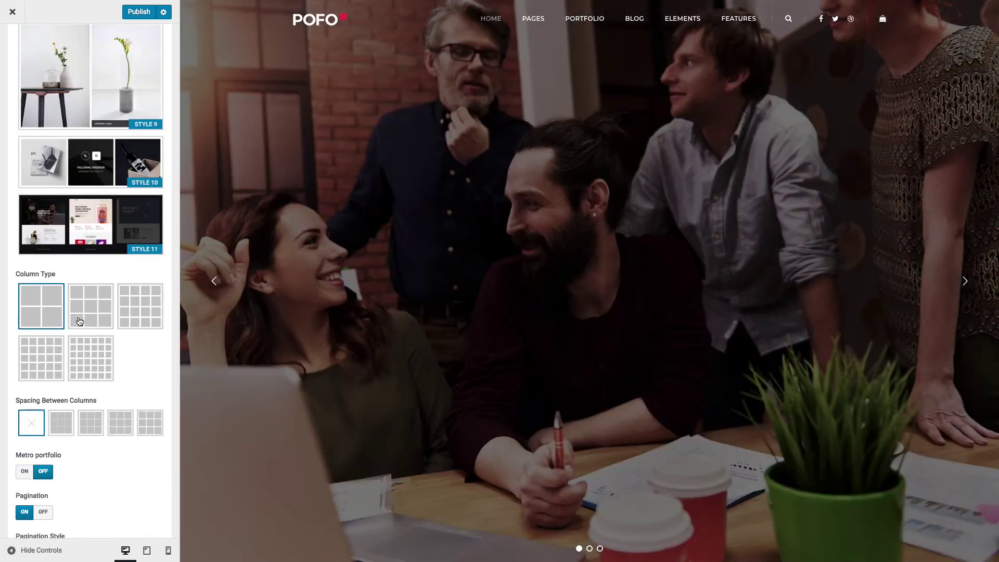
pyautogui.scroll(-3, 69, 340)
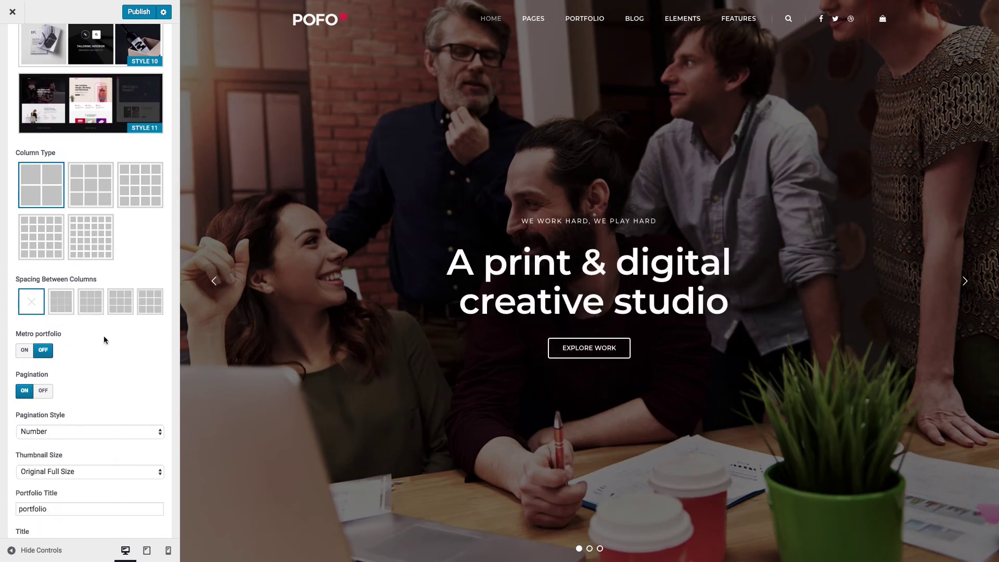
pyautogui.scroll(-3, 104, 336)
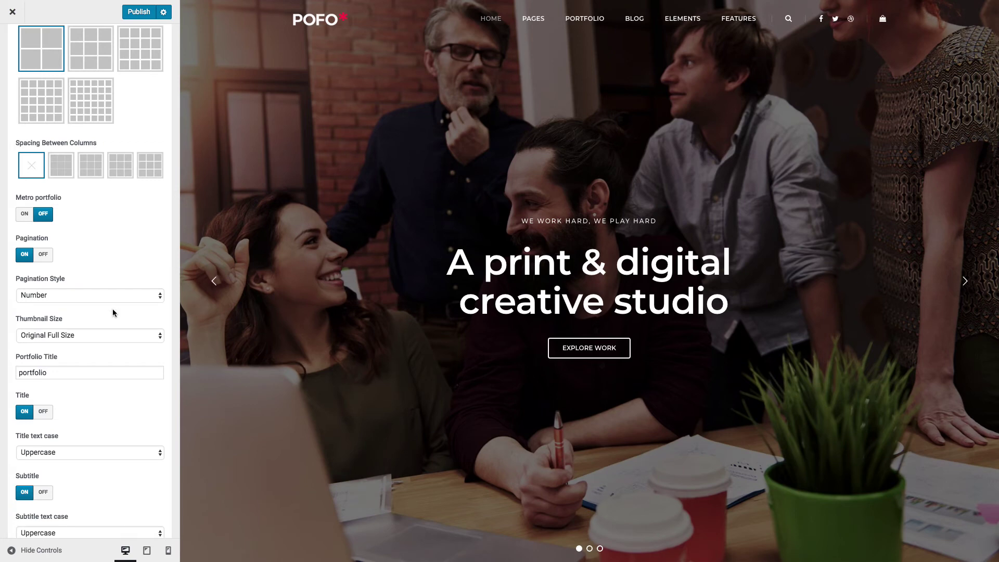
pyautogui.scroll(-3, 114, 313)
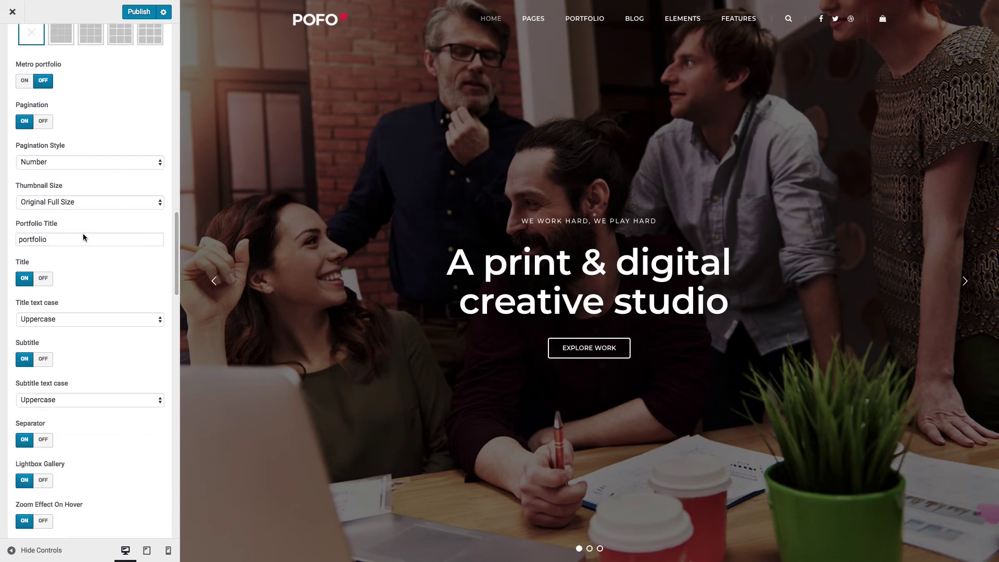
pyautogui.scroll(-5, 96, 275)
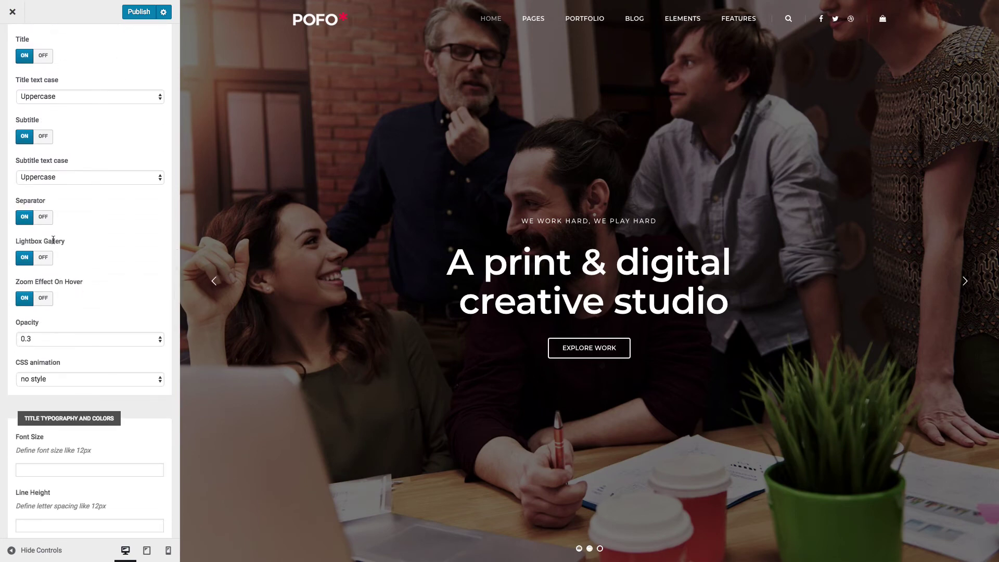
pyautogui.scroll(-3, 127, 286)
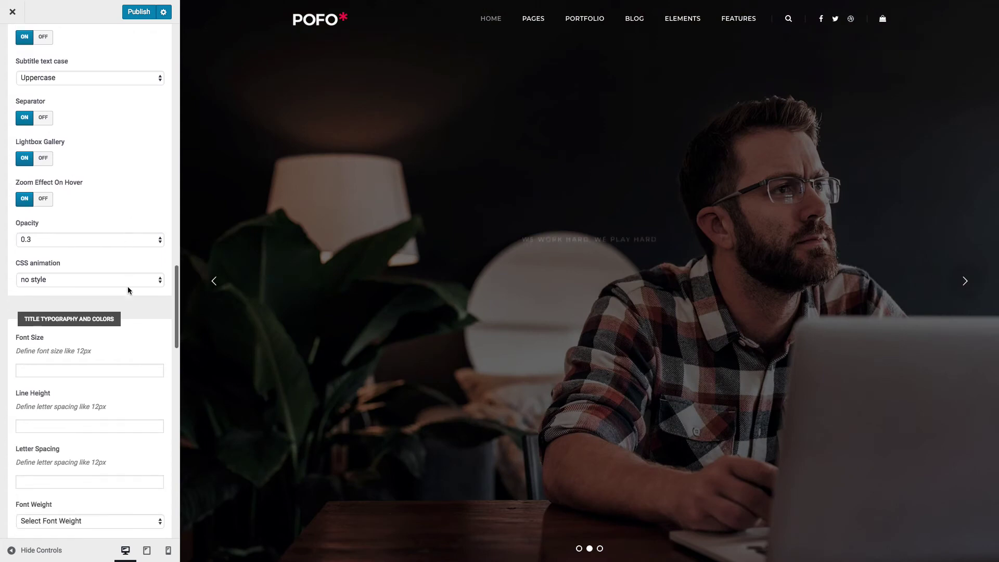
pyautogui.scroll(-2, 136, 242)
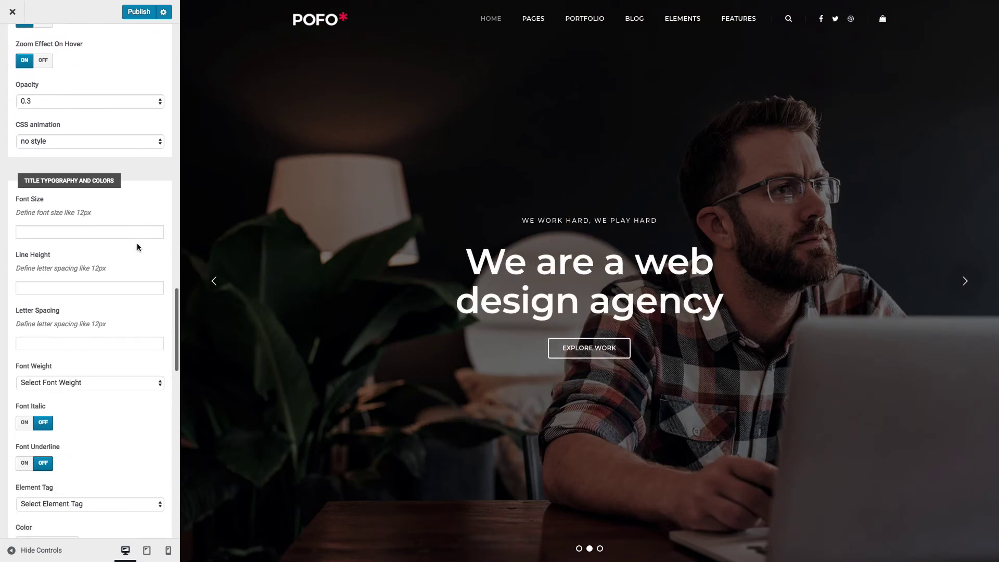
pyautogui.scroll(-6, 108, 275)
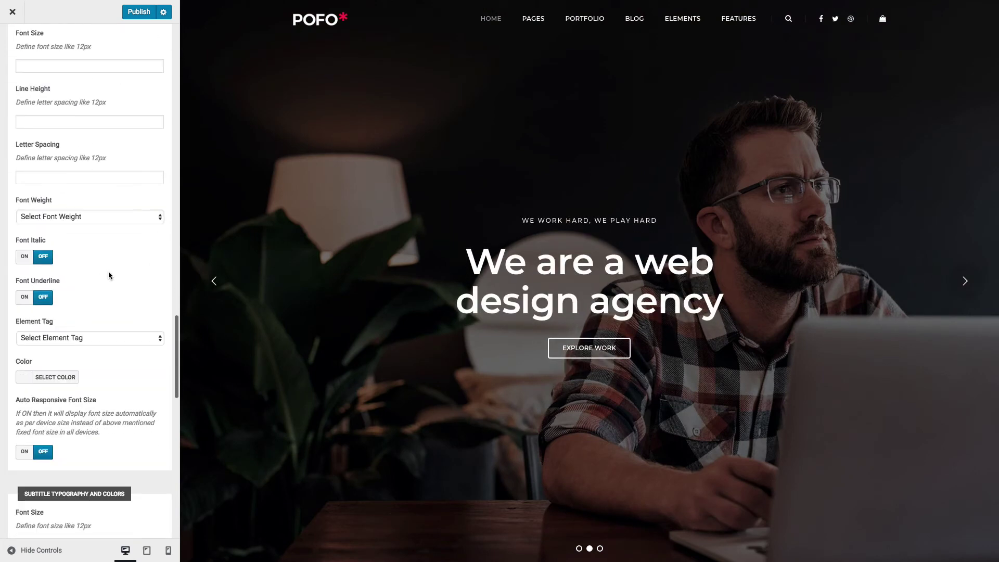
pyautogui.scroll(-6, 110, 275)
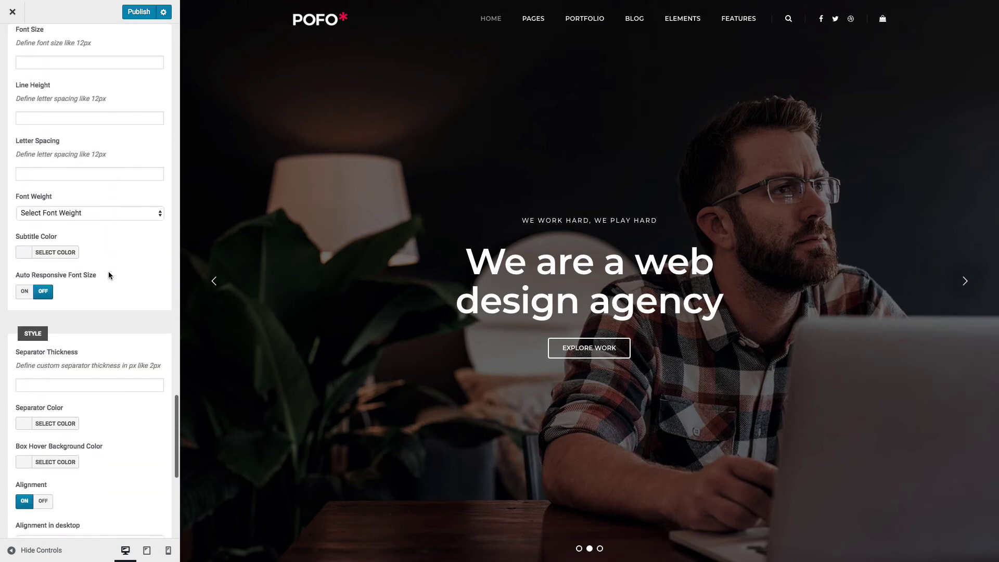
pyautogui.scroll(-5, 109, 271)
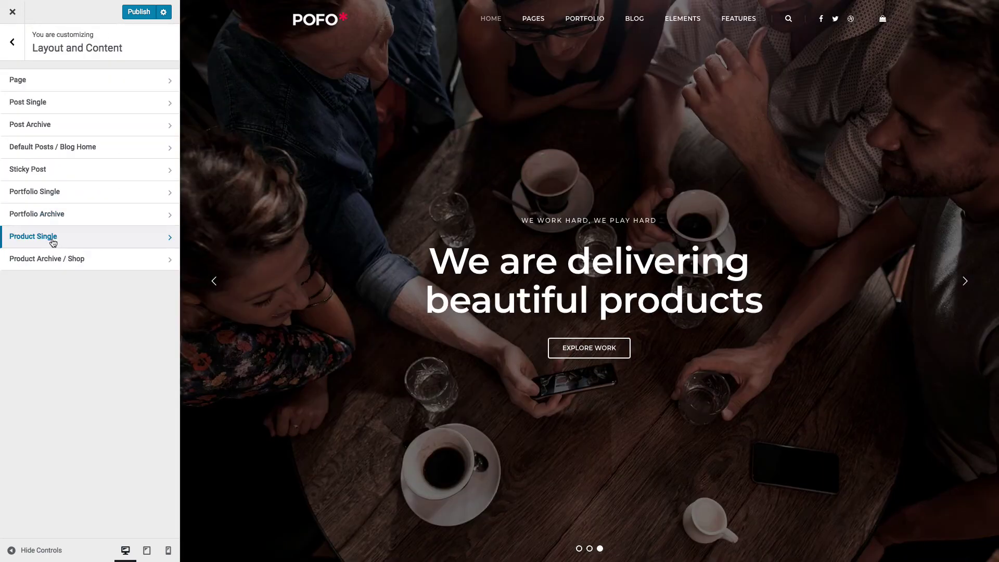
# - Open Product Single and scroll through its product data settings
pyautogui.click(50, 235)
pyautogui.scroll(-3, 104, 273)
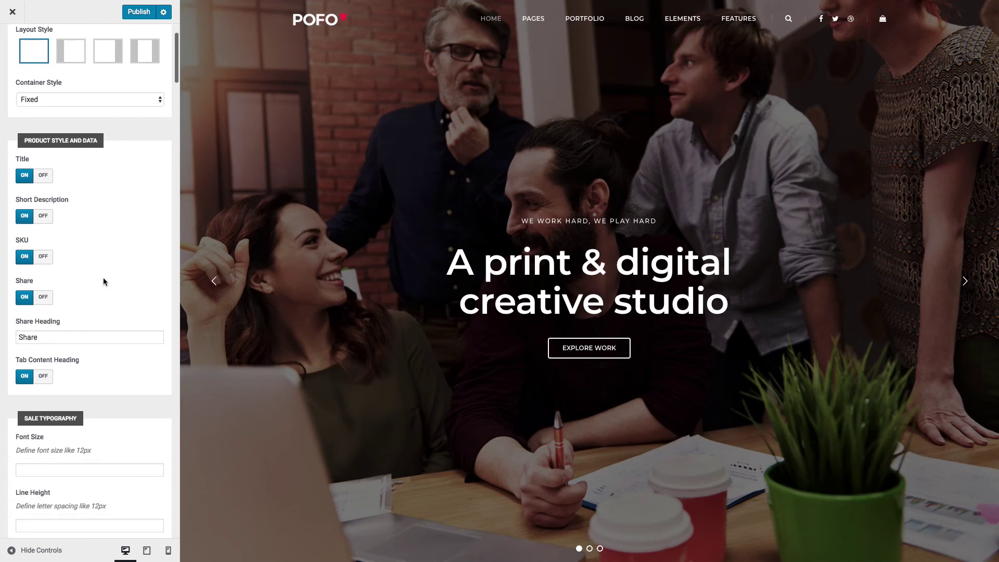
pyautogui.scroll(-10, 93, 354)
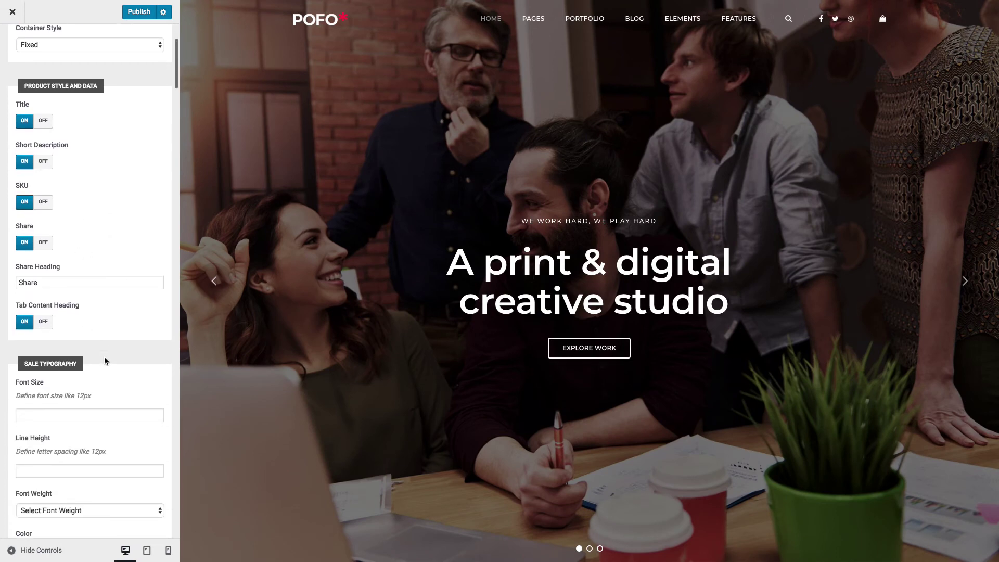
pyautogui.scroll(-5, 82, 333)
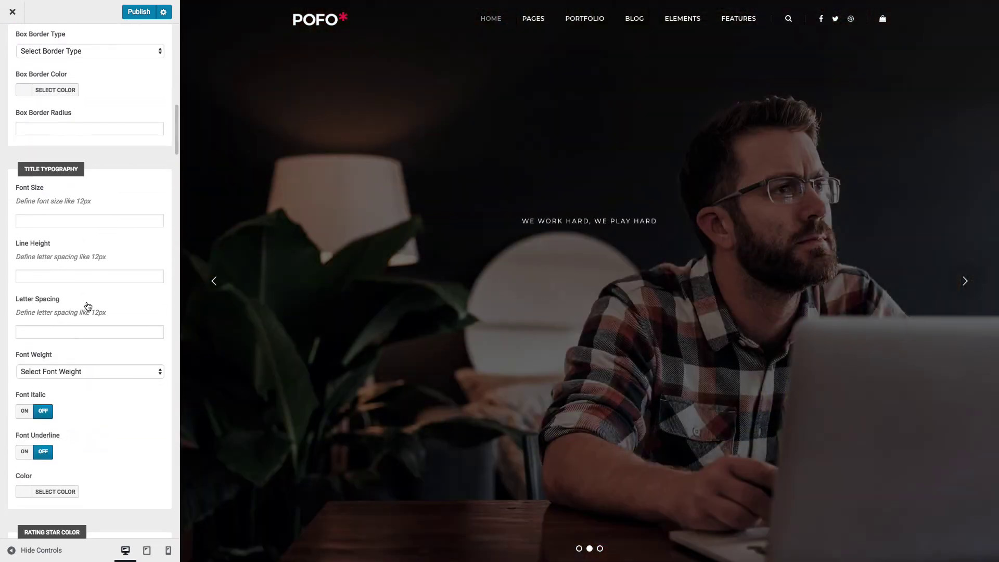
pyautogui.scroll(-4, 86, 306)
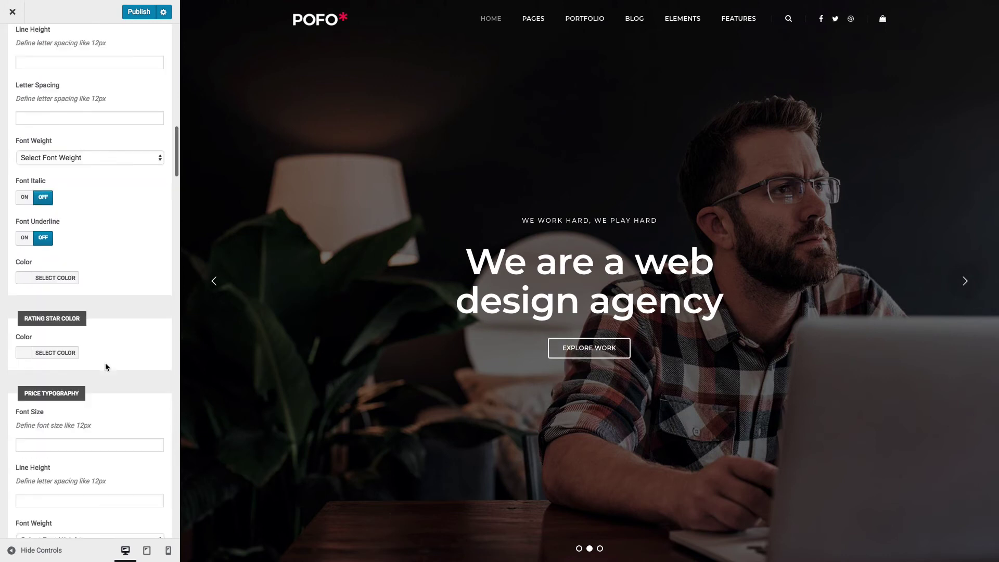
pyautogui.scroll(-1, 78, 333)
pyautogui.scroll(-6, 104, 365)
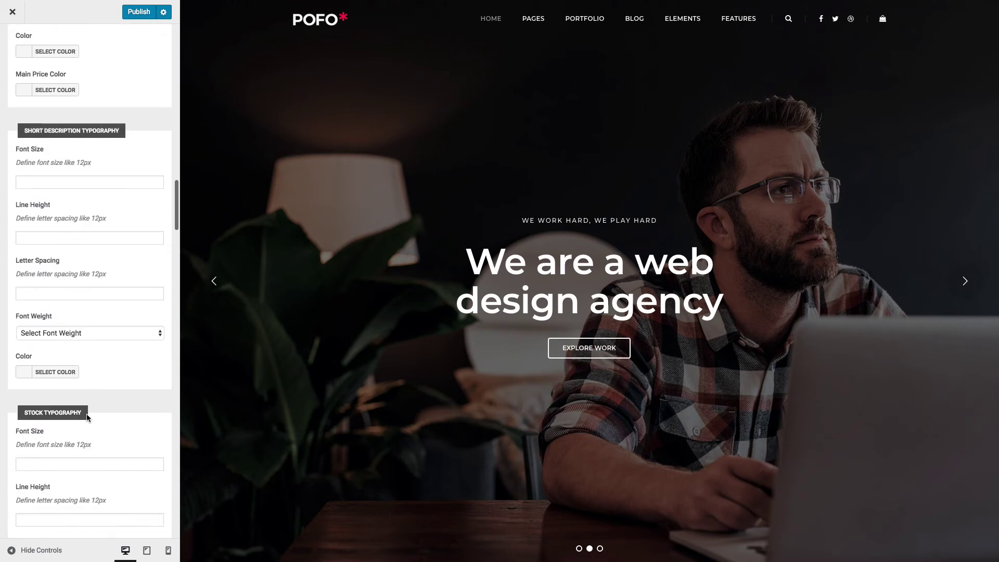
pyautogui.scroll(-12, 78, 416)
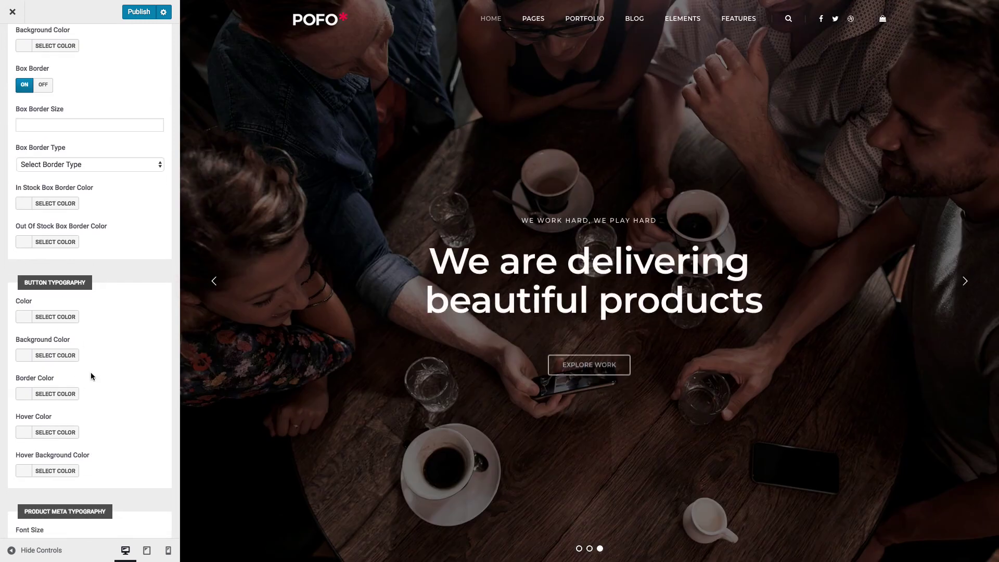
pyautogui.scroll(-3, 91, 372)
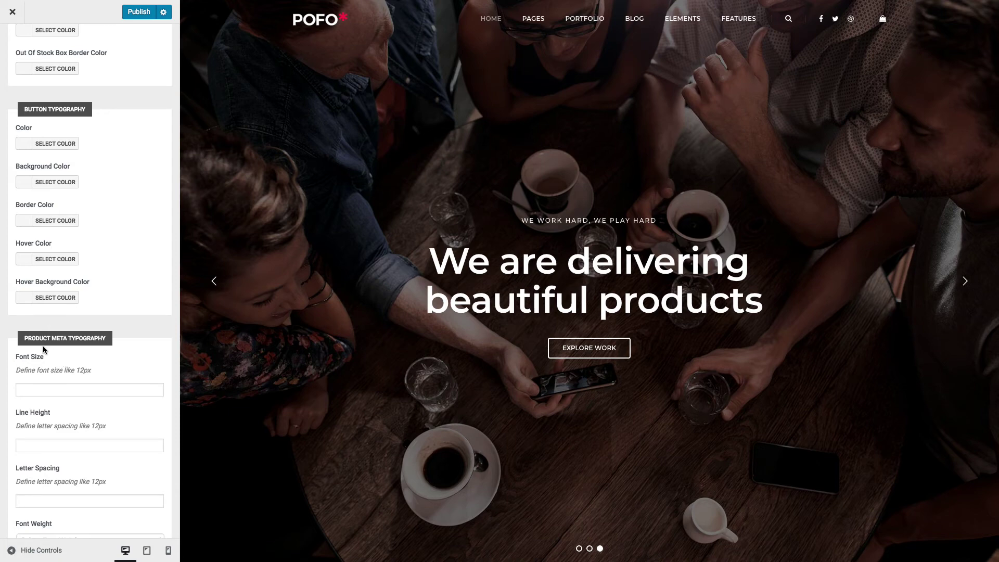
# - Check Related and Up Sells (3 products) and Cross Sells (2), then return to Layout and Content
pyautogui.scroll(-5, 47, 350)
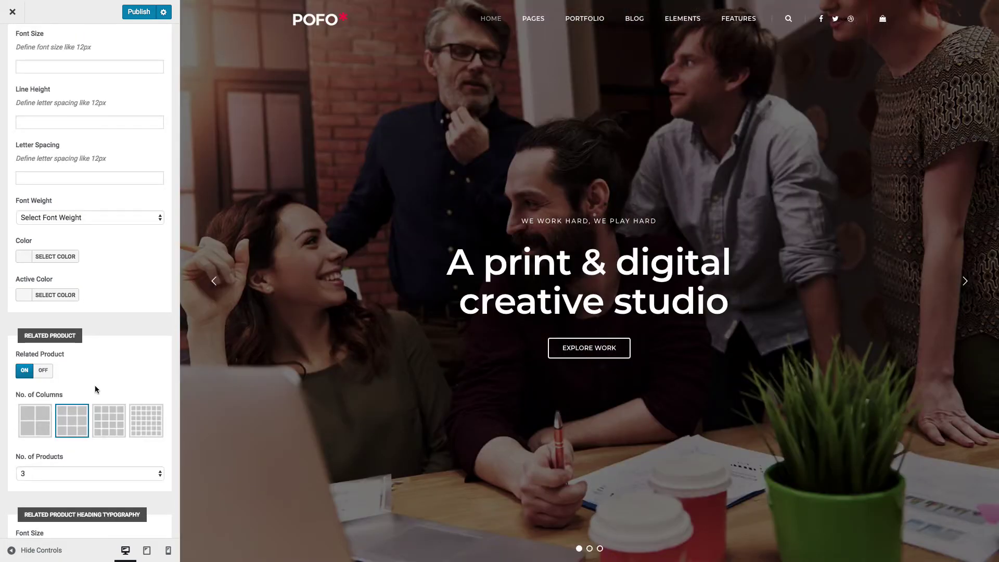
pyautogui.scroll(-2, 94, 388)
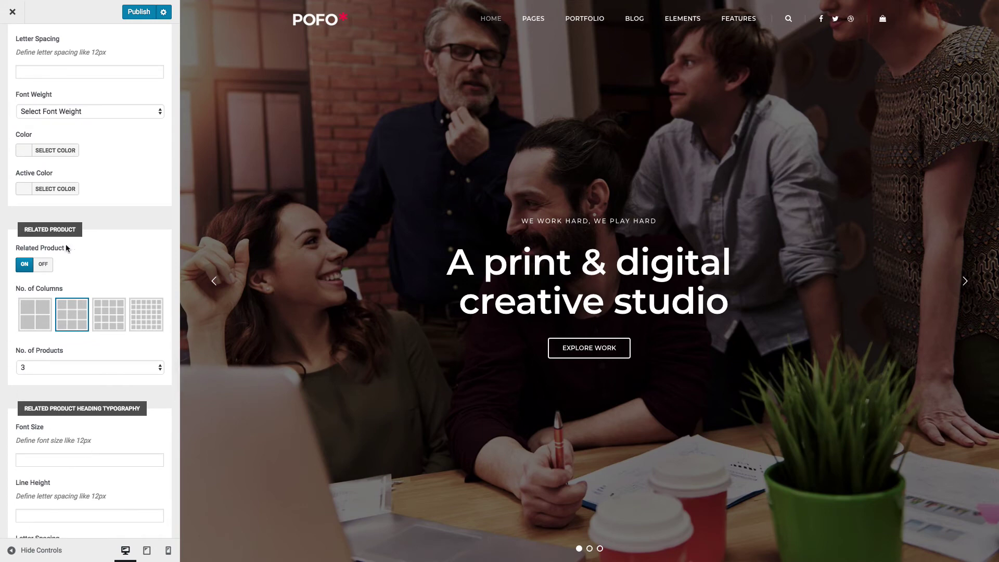
pyautogui.scroll(-8, 116, 379)
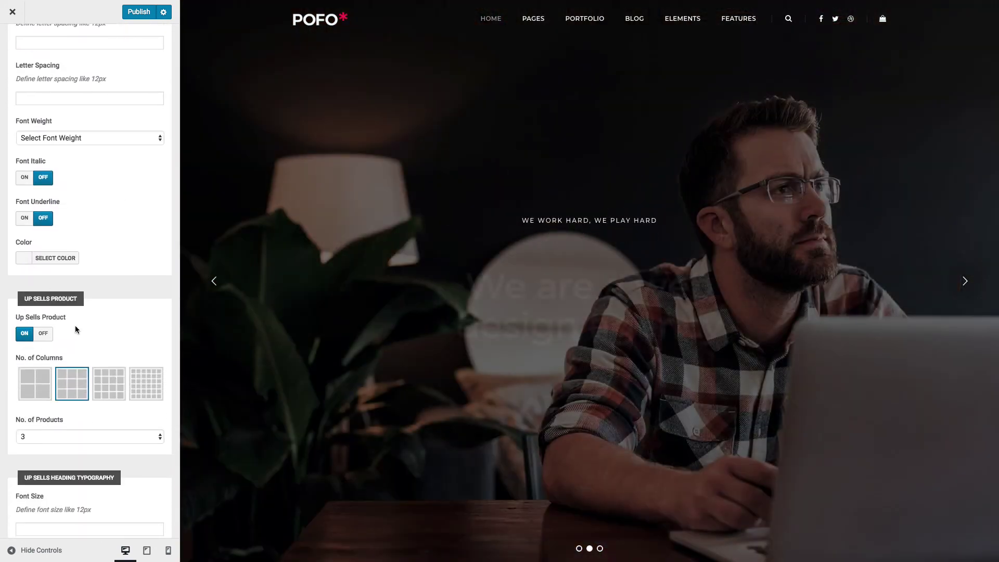
pyautogui.scroll(-11, 111, 365)
pyautogui.scroll(-6, 95, 281)
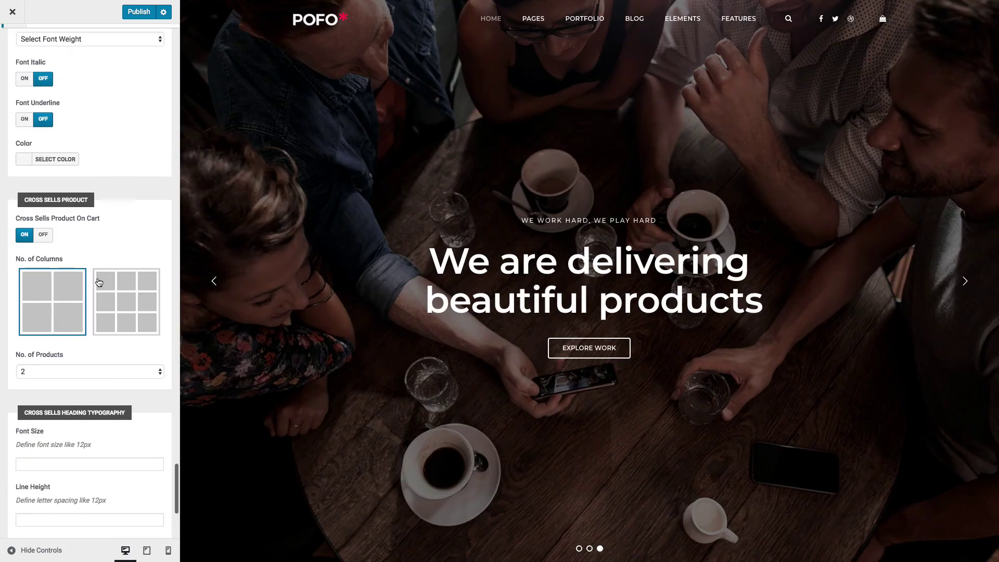
pyautogui.scroll(5, 54, 257)
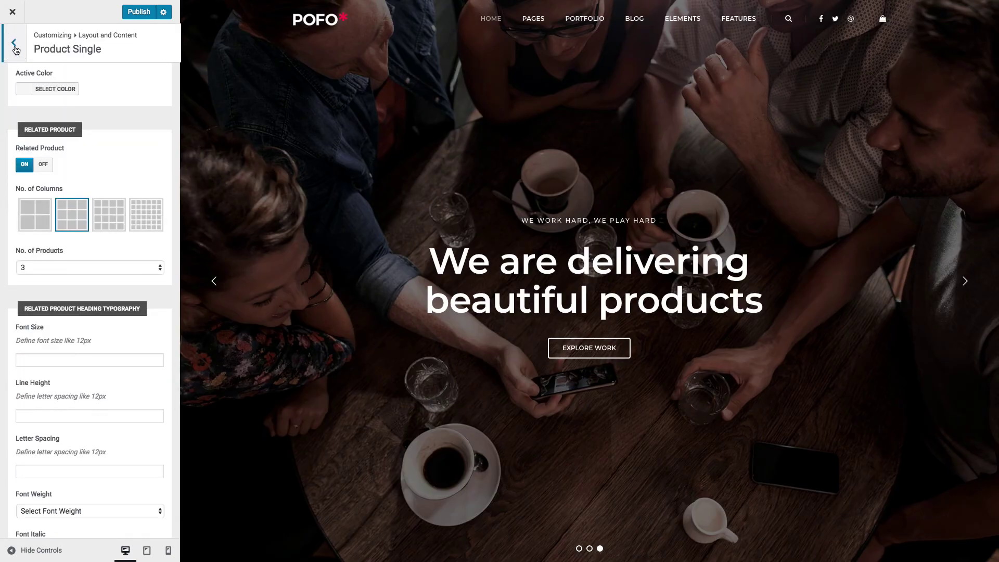
pyautogui.click(14, 43)
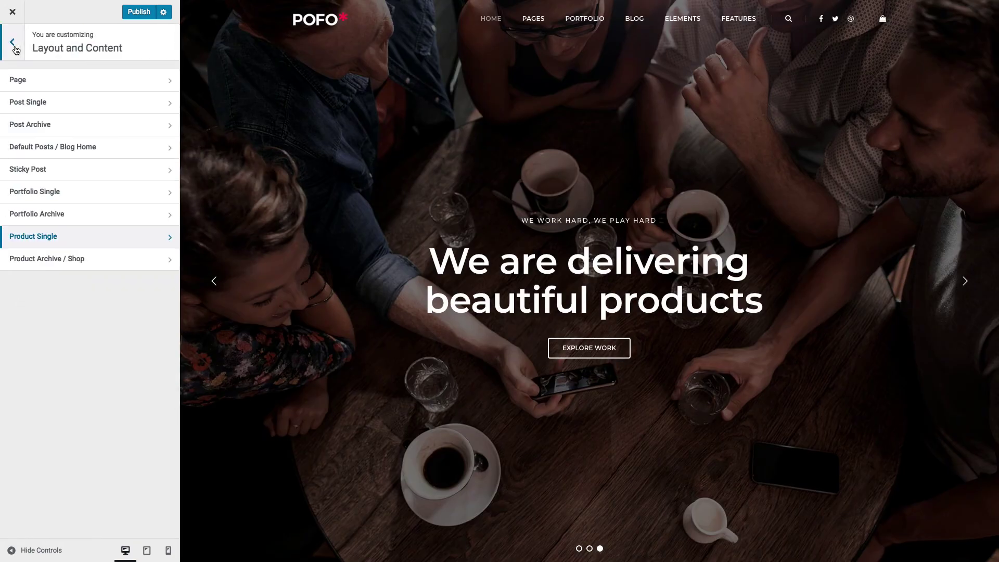
# - Review Product Archive / Shop: left Shop Sidebar, Fixed container, 12 products per page, Star Rating on
pyautogui.click(55, 263)
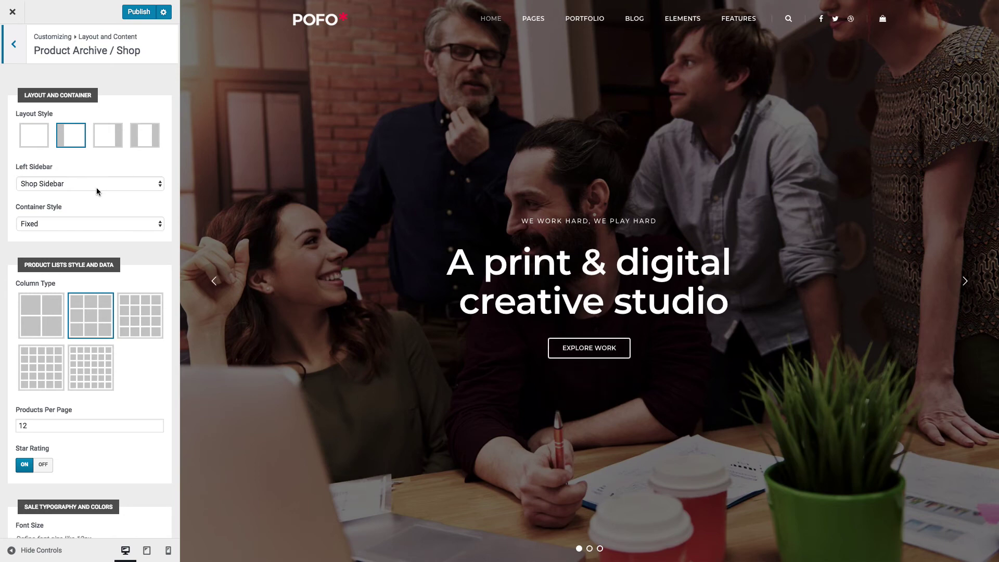
pyautogui.scroll(-5, 96, 188)
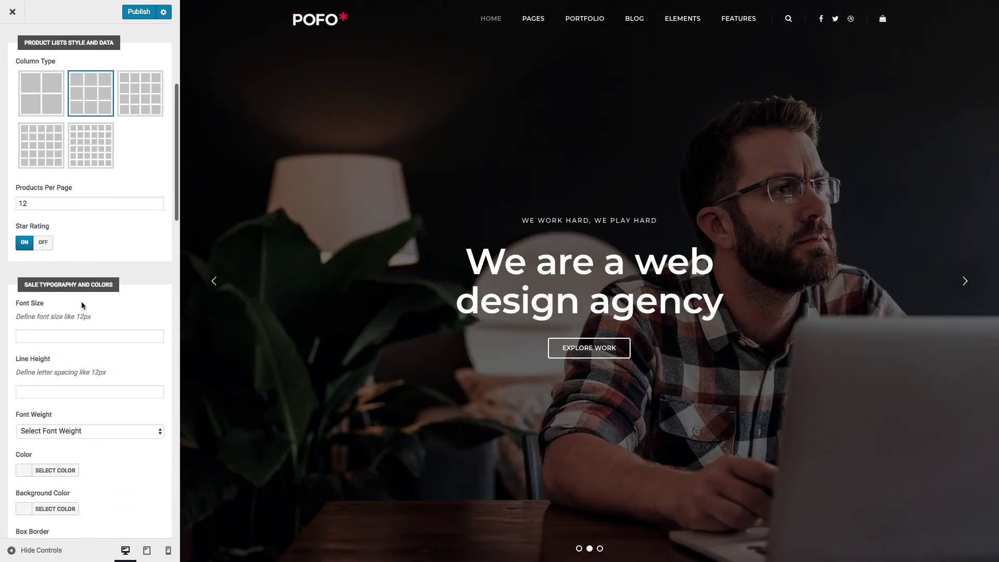
pyautogui.scroll(-4, 97, 301)
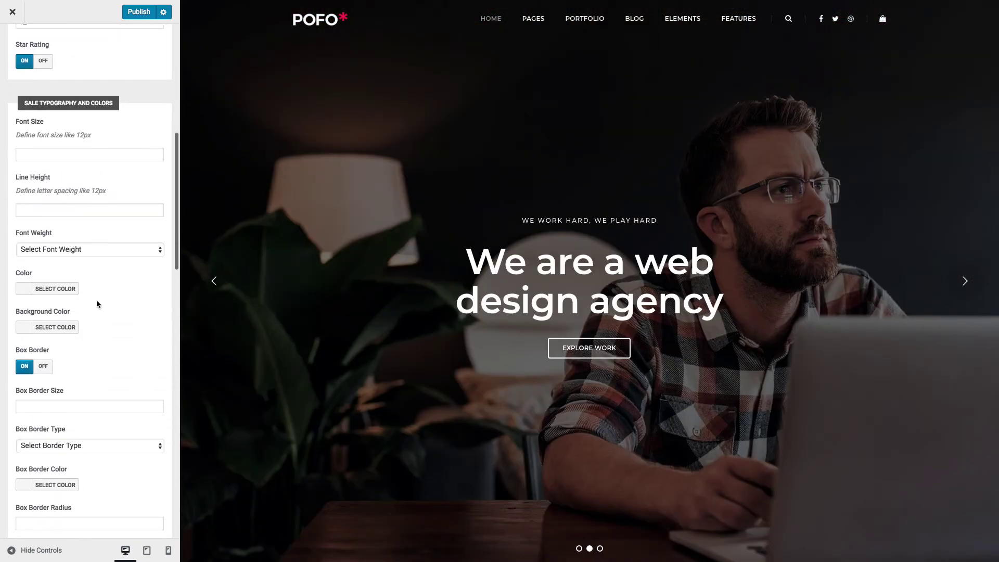
pyautogui.scroll(-2, 78, 231)
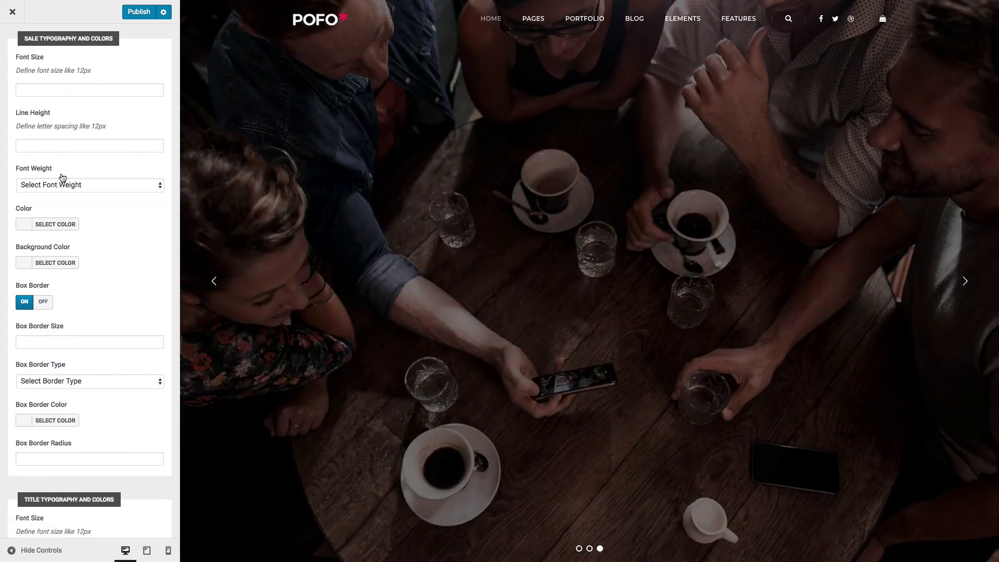
pyautogui.scroll(-5, 81, 289)
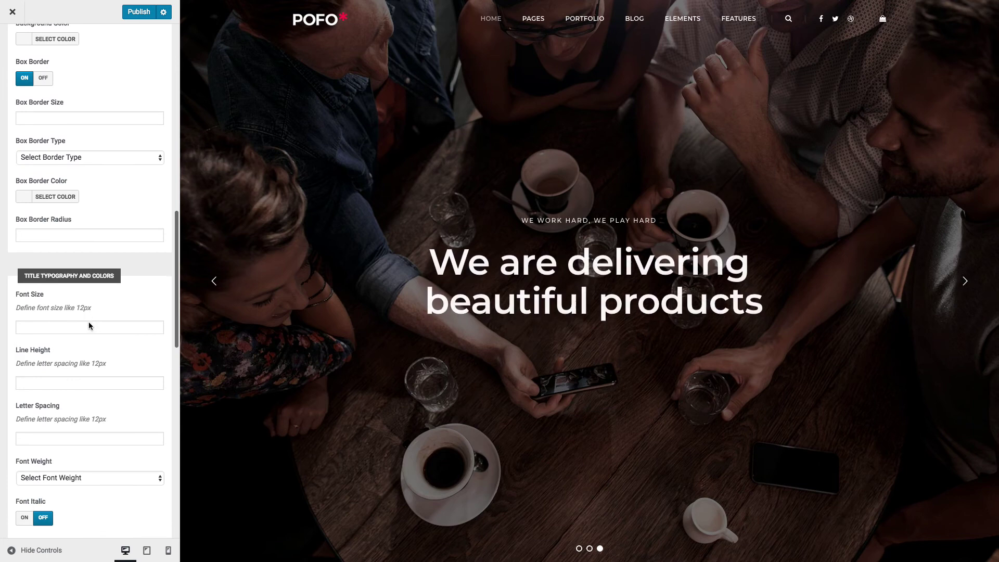
pyautogui.scroll(-5, 89, 322)
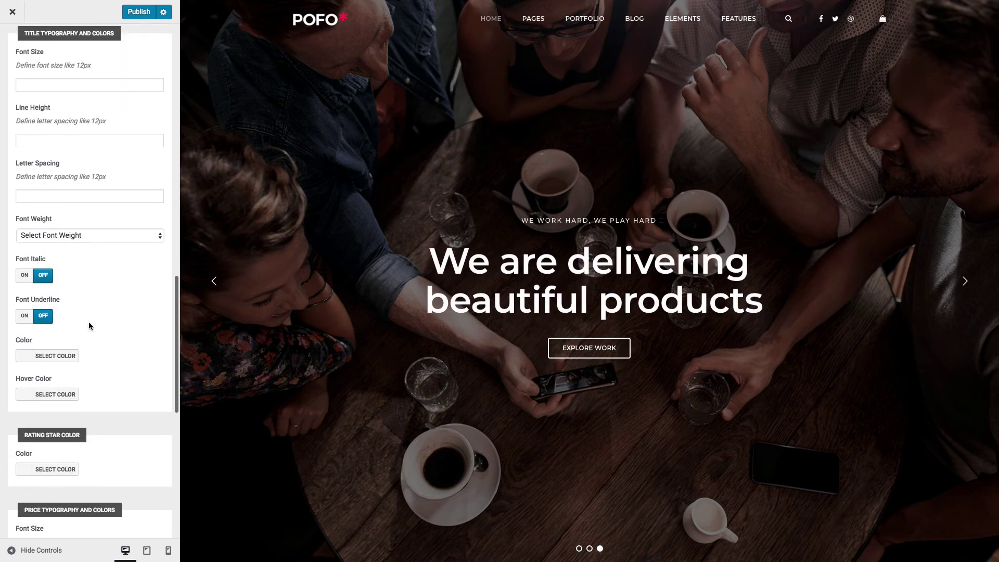
pyautogui.scroll(-2, 96, 301)
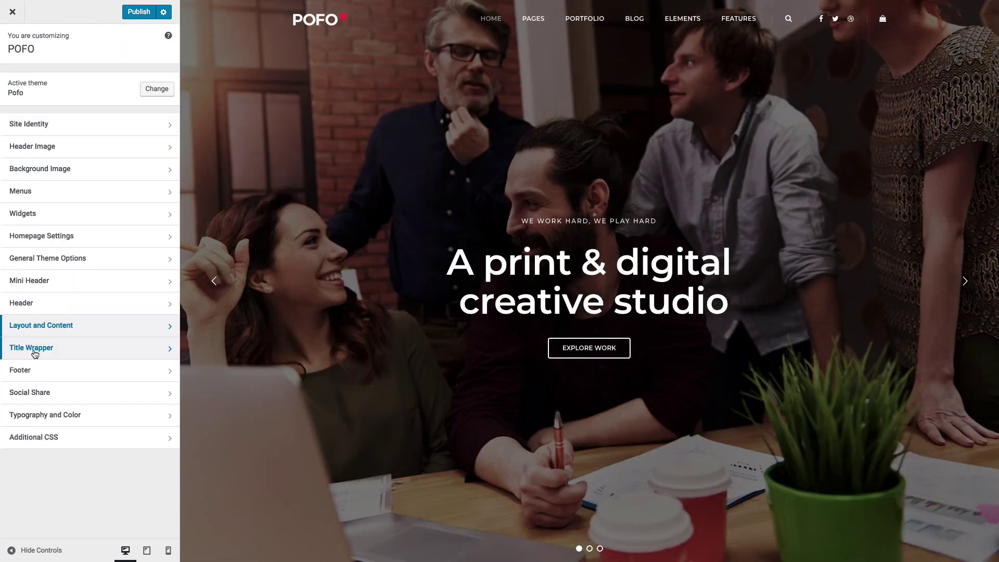
# - Review Title Wrapper > Page Styles 1–10 and Title Font and Color, then go back
pyautogui.click(35, 353)
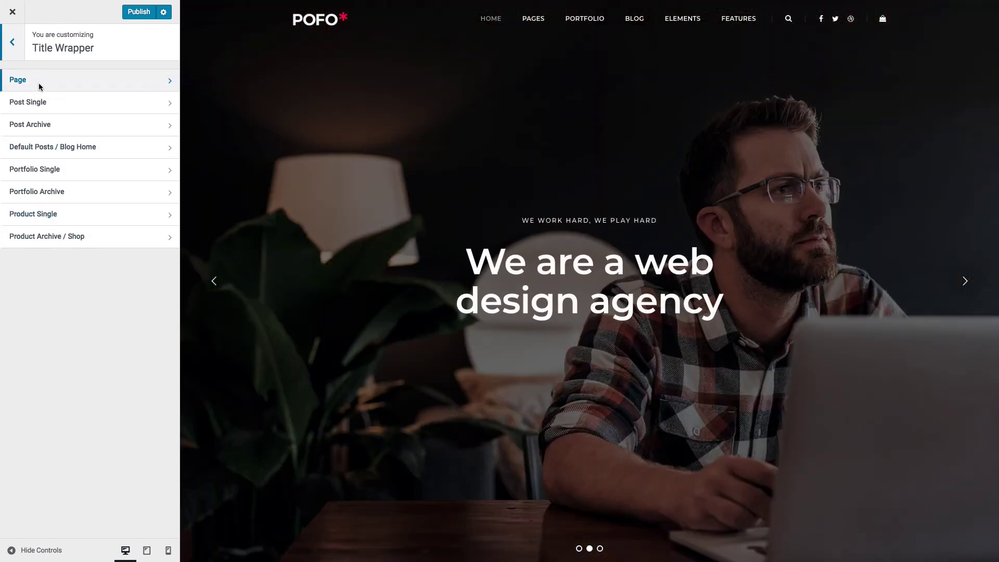
pyautogui.click(40, 87)
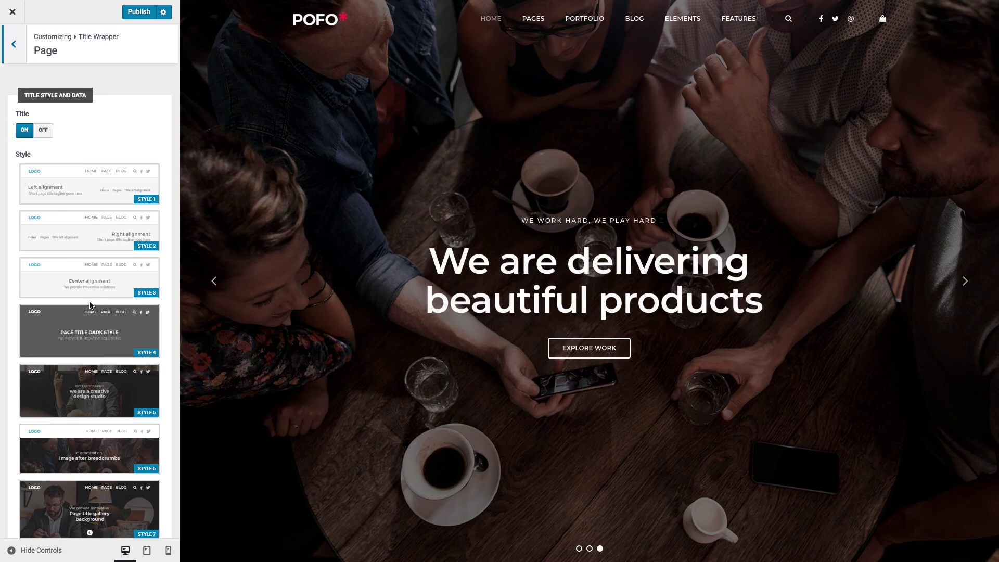
pyautogui.scroll(-3, 89, 292)
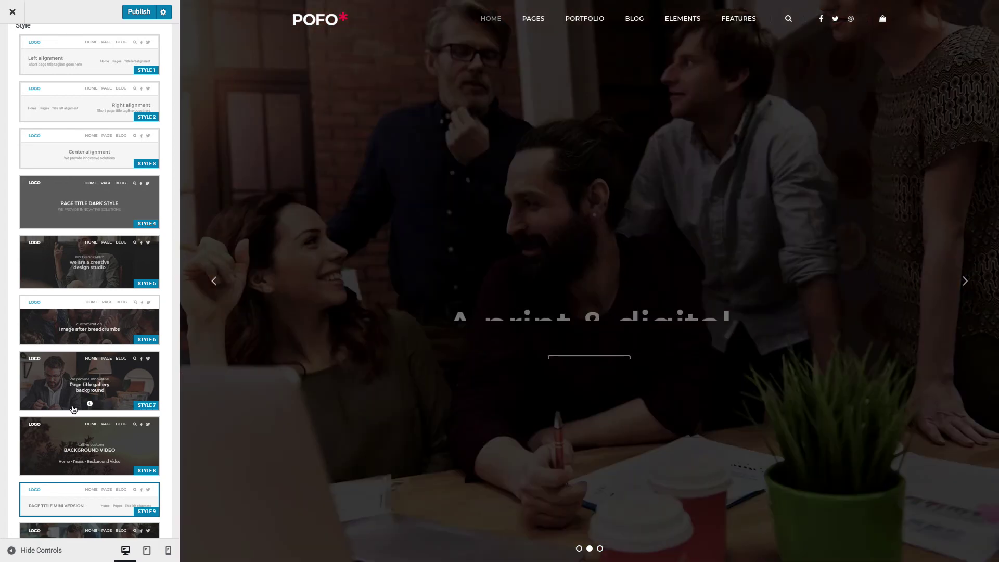
pyautogui.scroll(-9, 98, 411)
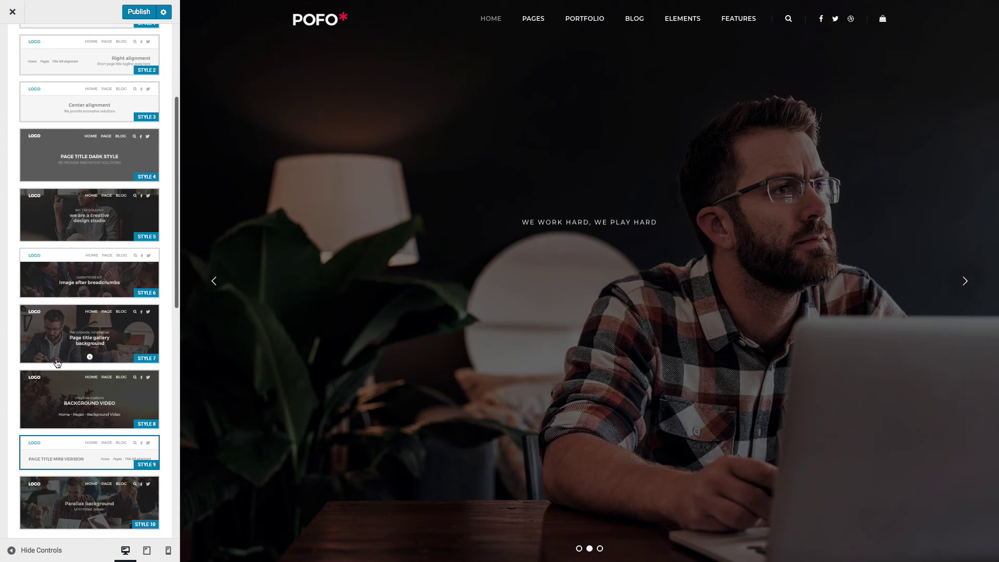
pyautogui.scroll(-3, 98, 408)
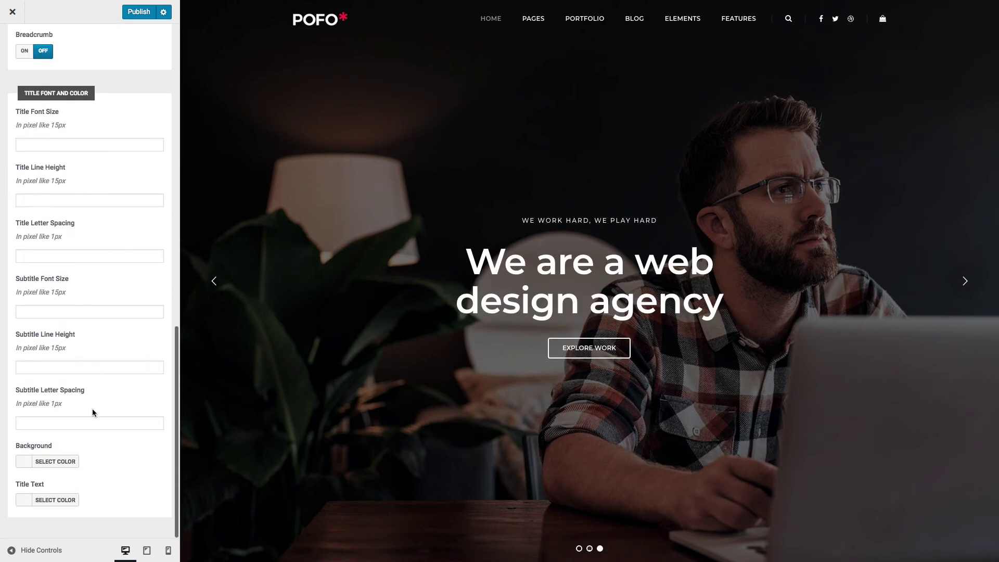
pyautogui.scroll(4, 94, 387)
pyautogui.scroll(2, 94, 370)
pyautogui.click(13, 43)
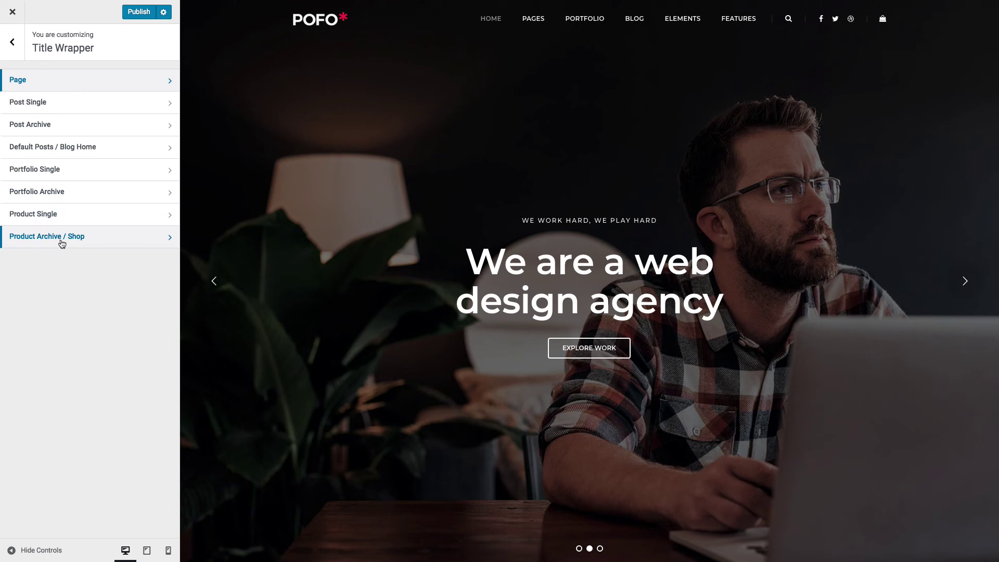
# - Open Footer and review the Footer Wrapper and Footer settings
pyautogui.click(16, 55)
pyautogui.click(30, 374)
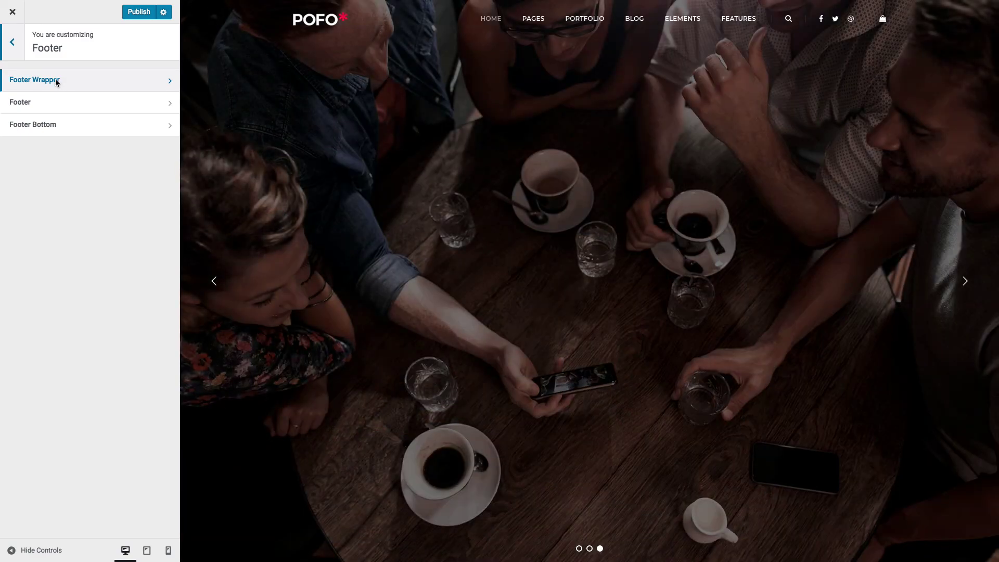
pyautogui.click(56, 82)
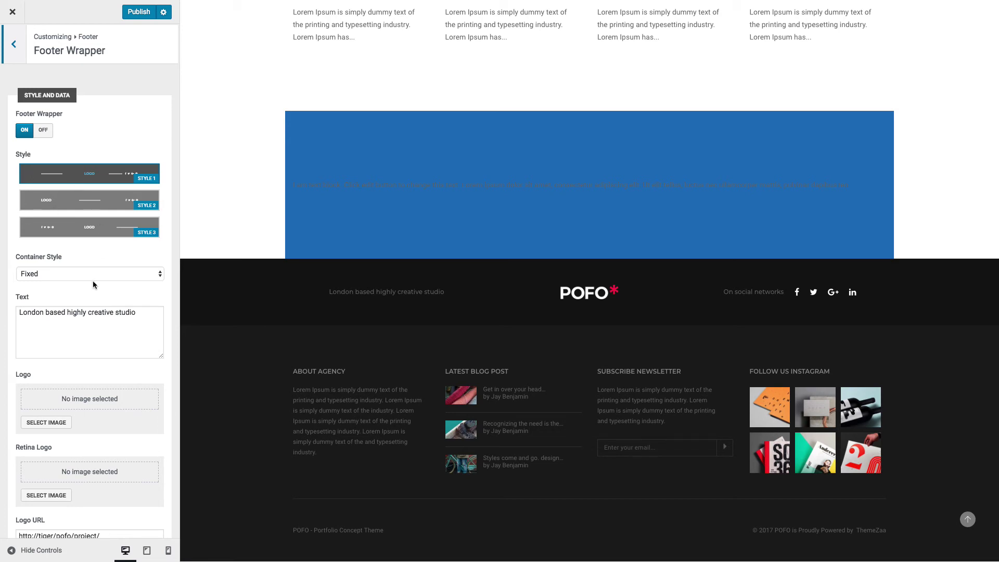
pyautogui.scroll(-7, 83, 342)
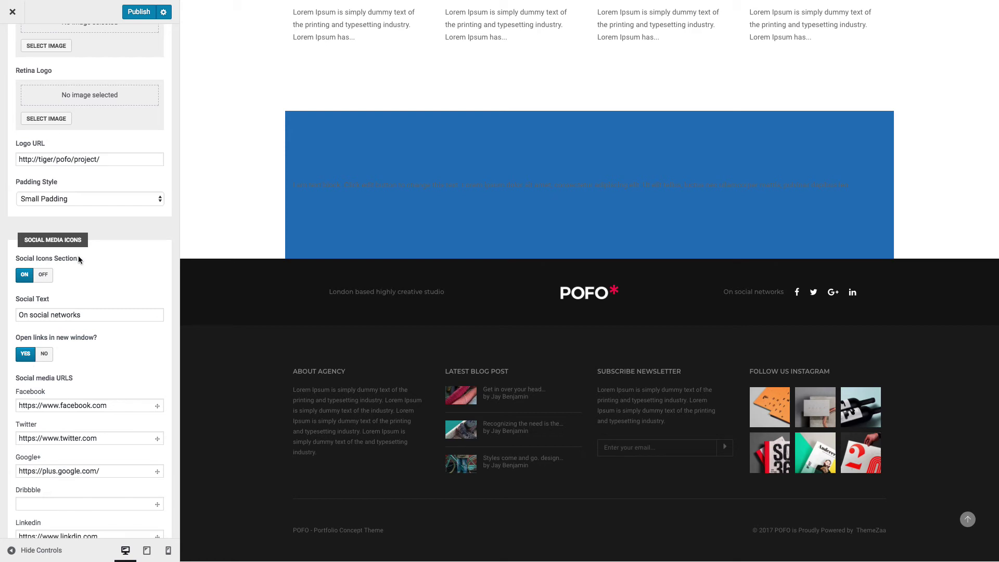
pyautogui.scroll(-10, 84, 313)
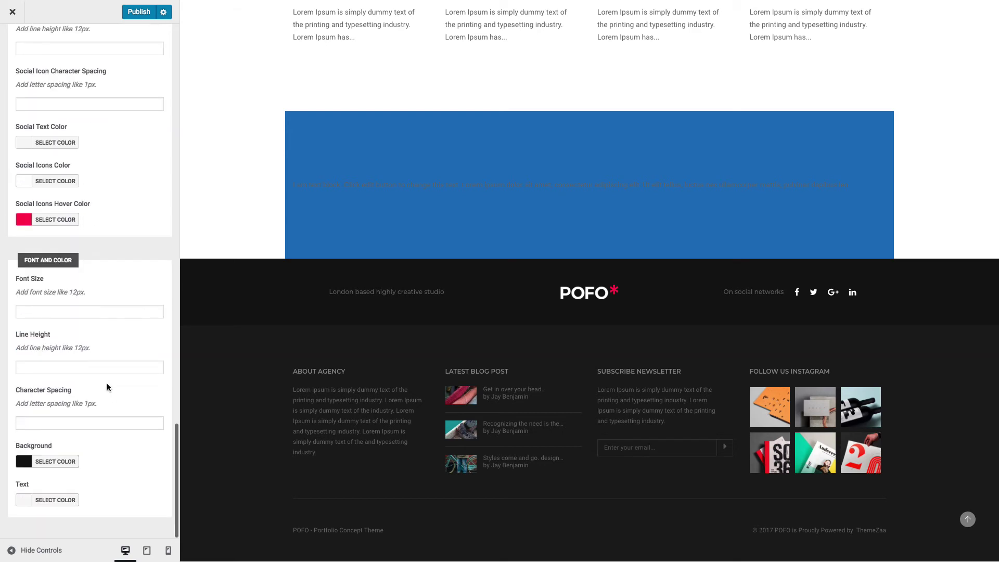
pyautogui.scroll(17, 104, 338)
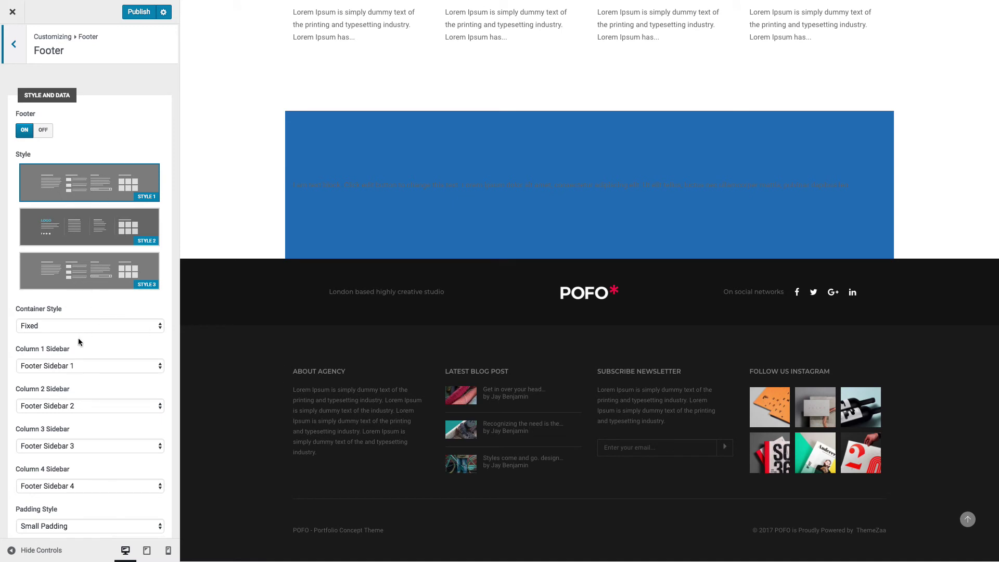
pyautogui.scroll(-5, 84, 342)
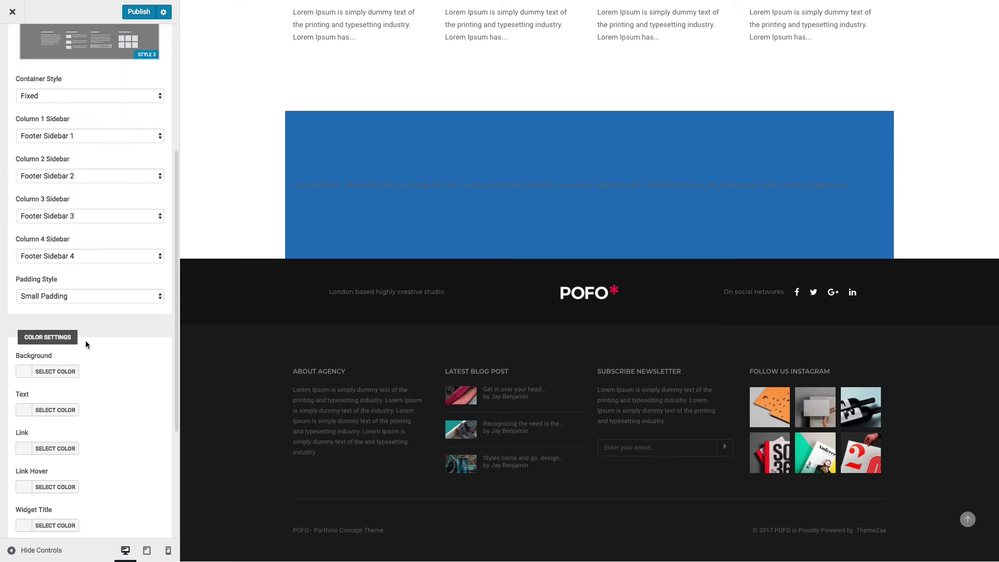
pyautogui.scroll(-4, 85, 373)
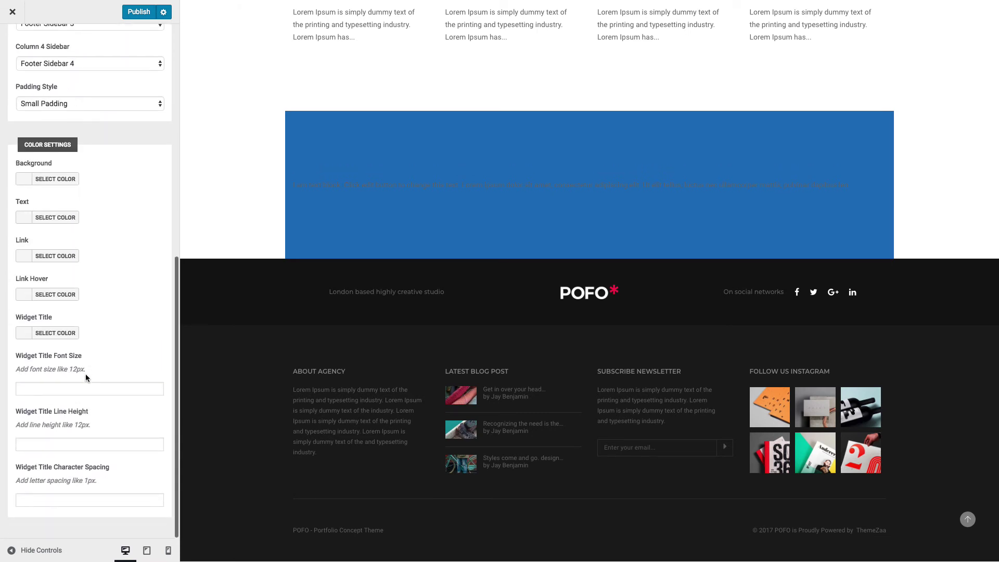
# - Check Footer Bottom (on, Style 1, Fixed, Small Padding) and return to the main list
pyautogui.click(203, 290)
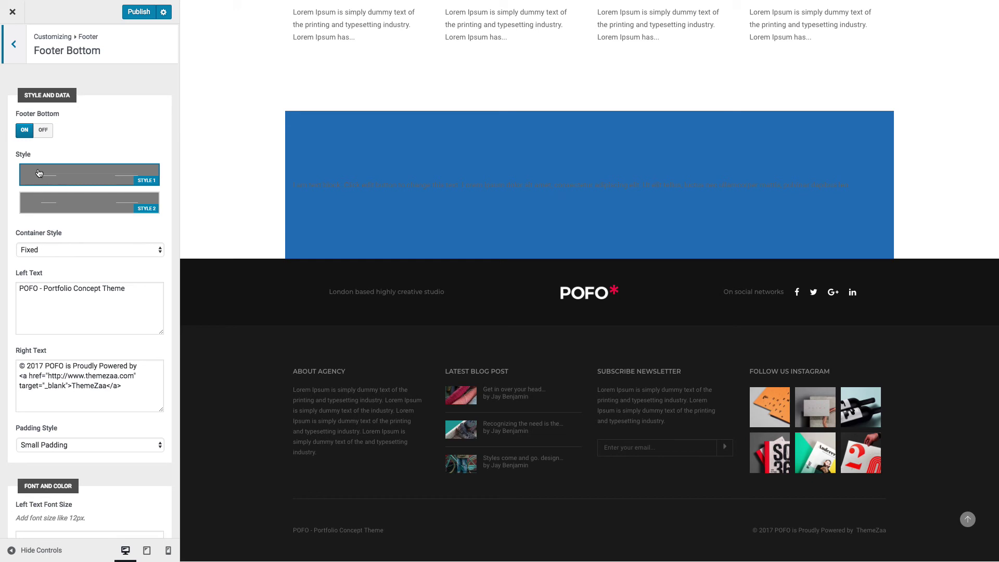
pyautogui.scroll(-7, 84, 370)
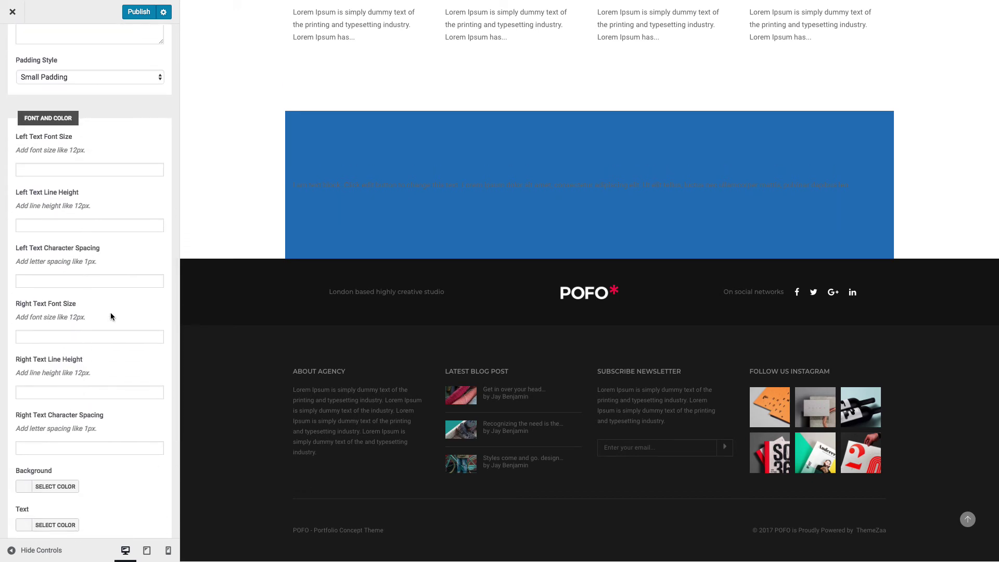
pyautogui.scroll(6, 111, 312)
pyautogui.press('Escape')
pyautogui.press('Escape')
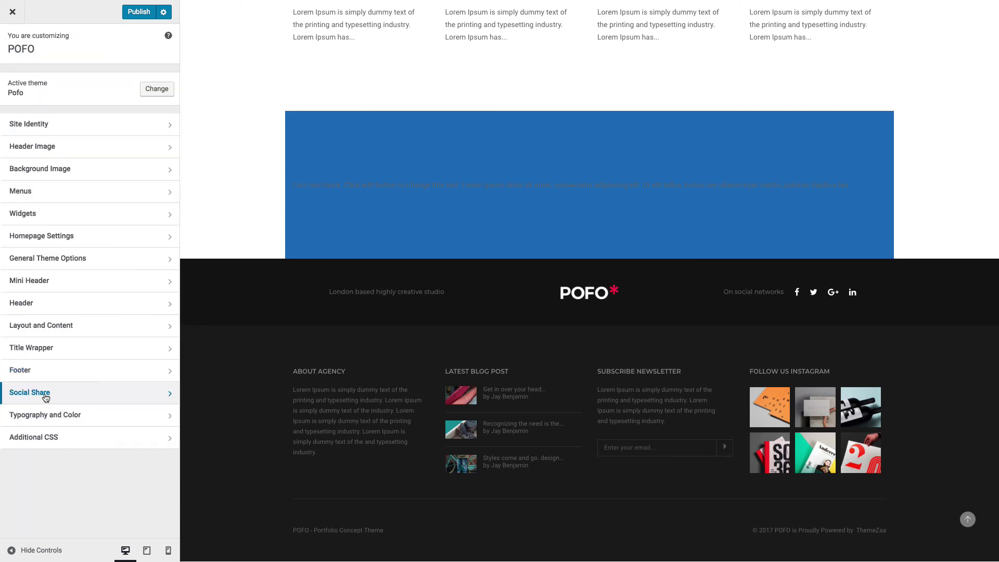
# - Confirm Post Single shares to Facebook, Twitter, Google+ and Pinterest, then head to Typography and Color
pyautogui.click(44, 393)
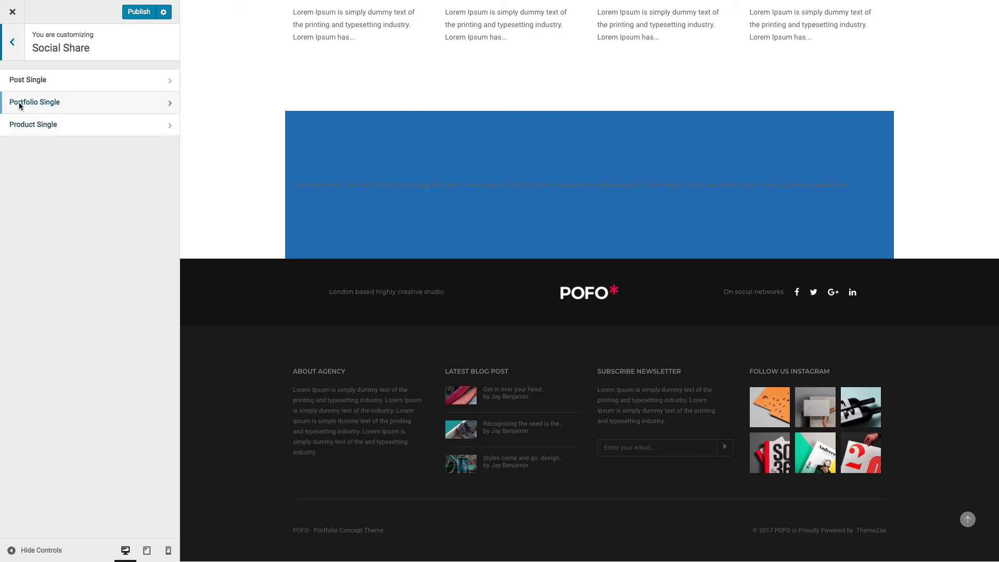
pyautogui.click(42, 82)
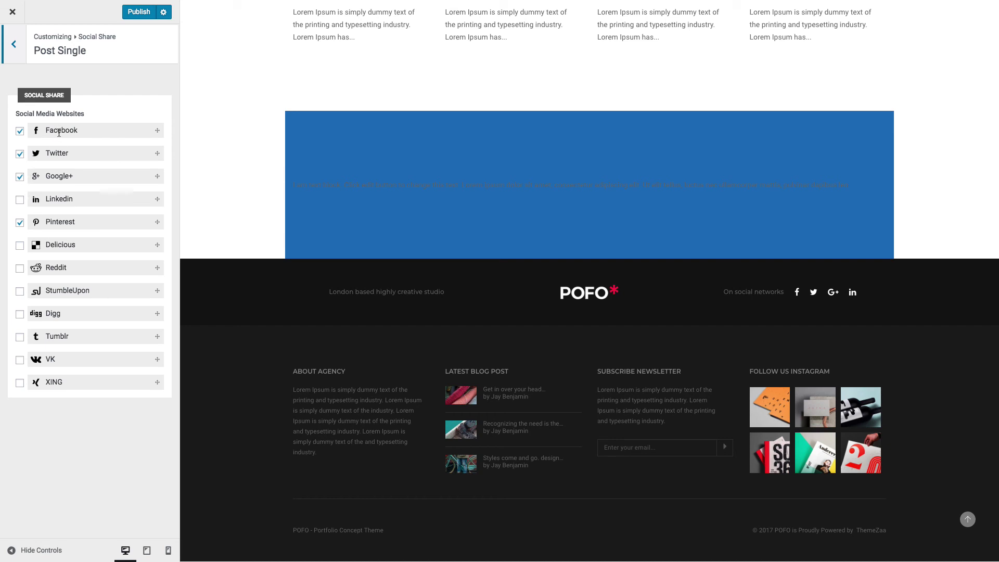
pyautogui.press('Escape')
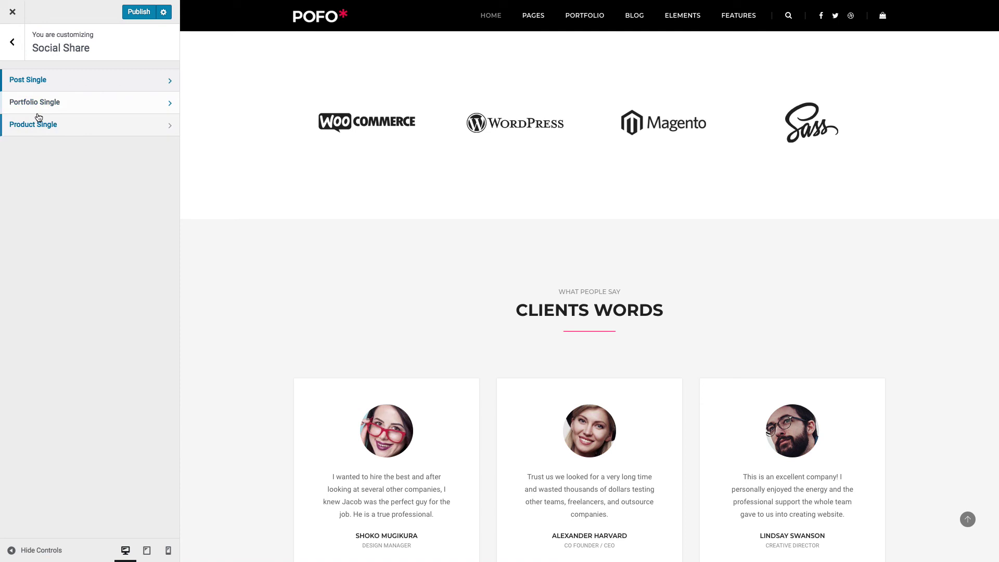
pyautogui.press('Escape')
pyautogui.click(99, 137)
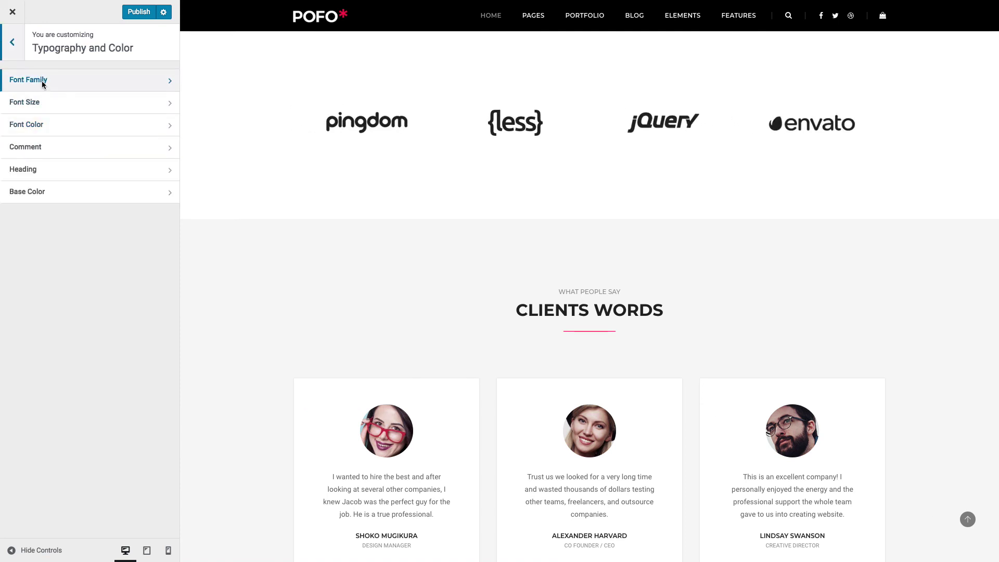
# - Review the Font Family and Font Size settings
pyautogui.click(42, 81)
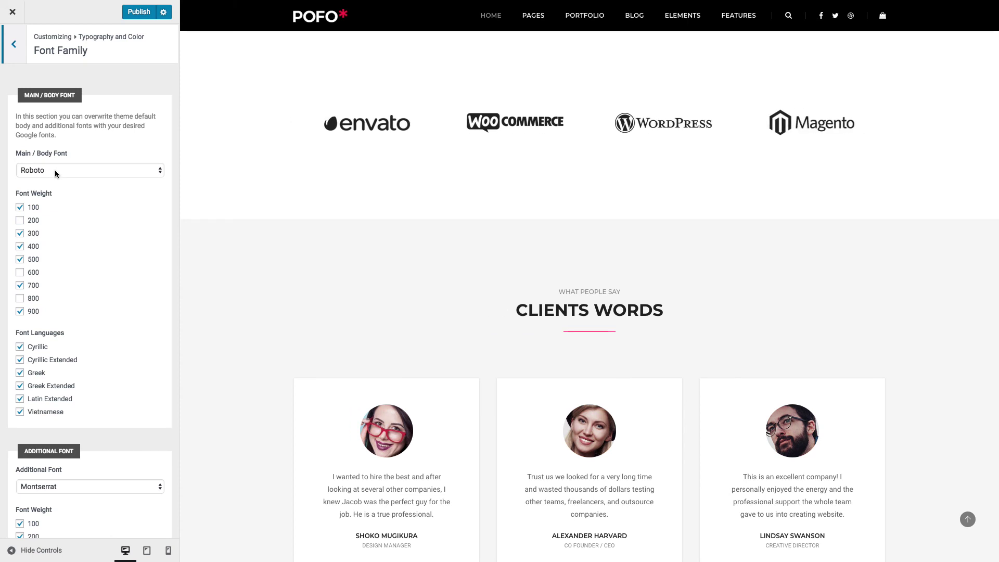
pyautogui.scroll(-5, 114, 286)
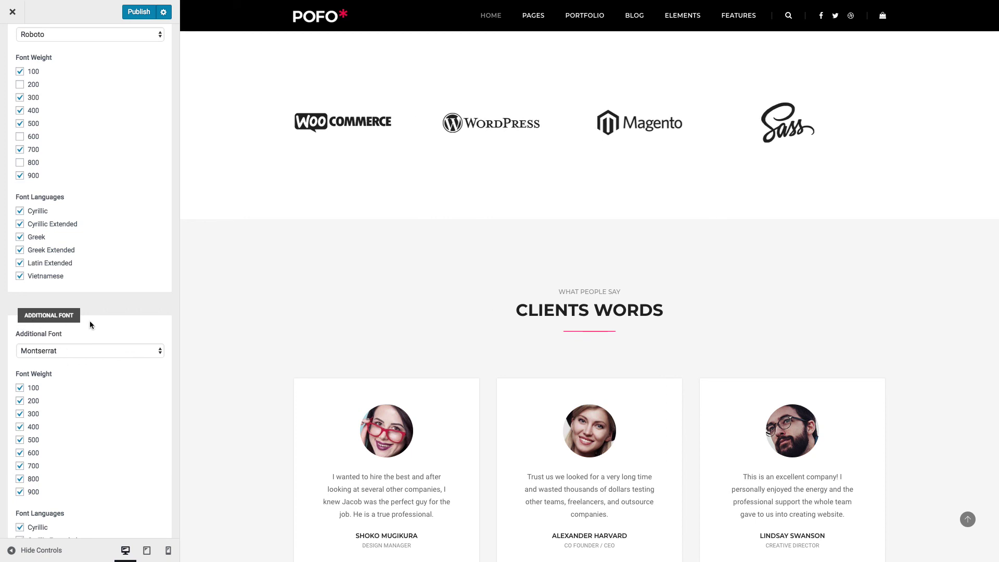
pyautogui.scroll(5, 85, 320)
pyautogui.click(14, 62)
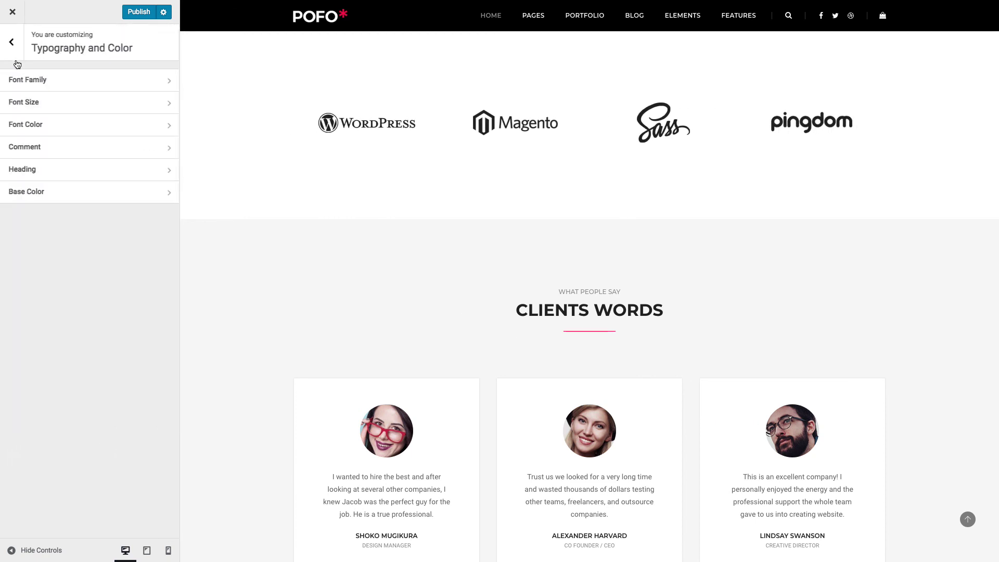
pyautogui.click(50, 106)
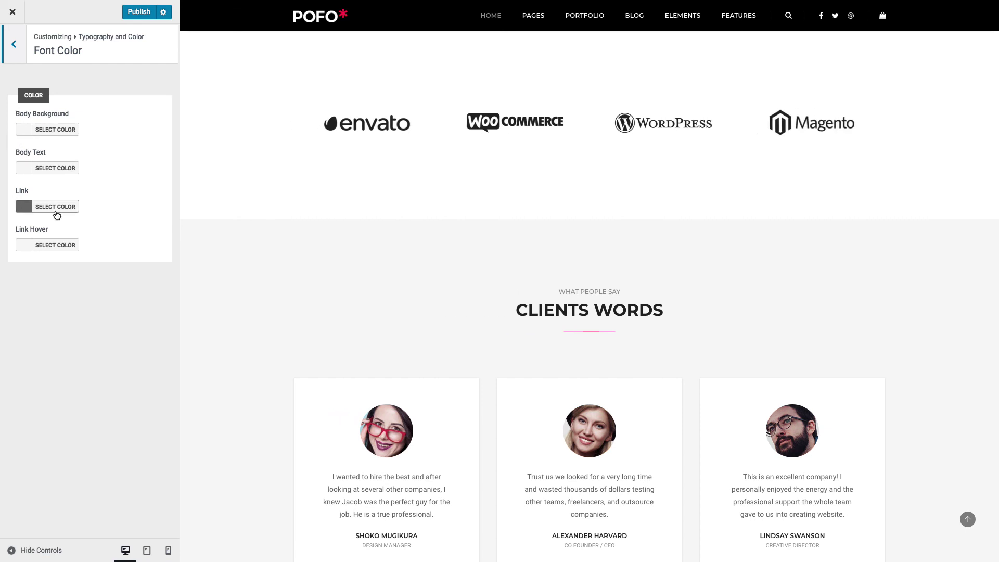
pyautogui.click(19, 55)
# - Review the Comment, Heading and Base Color panels, then bring up Additional CSS
pyautogui.click(43, 151)
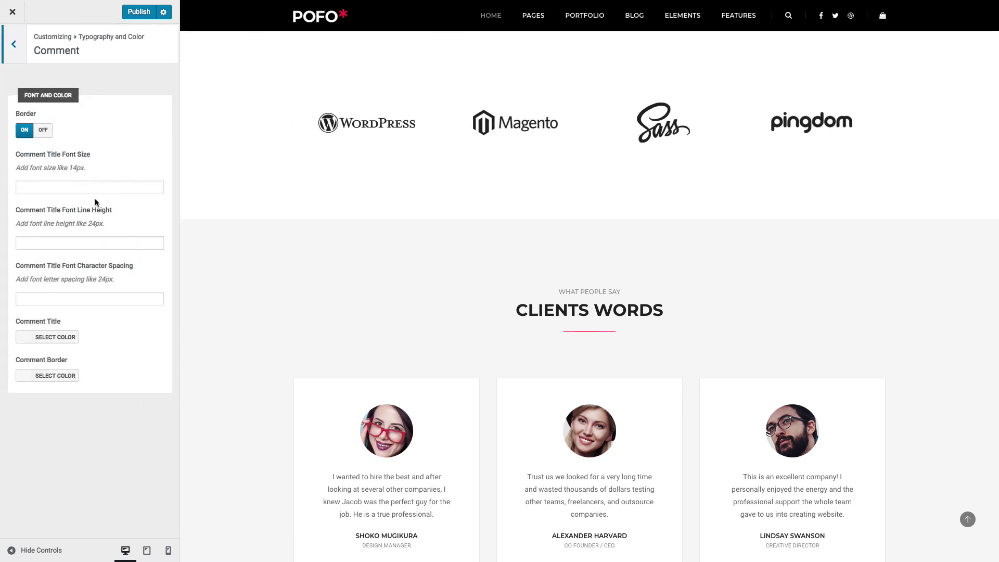
pyautogui.click(14, 44)
pyautogui.click(33, 168)
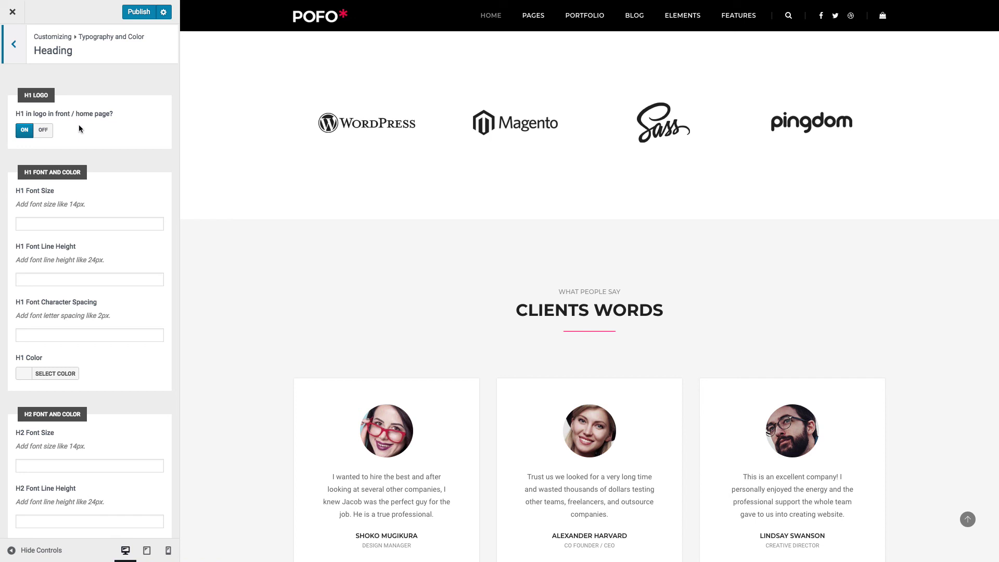
pyautogui.click(13, 44)
pyautogui.click(38, 192)
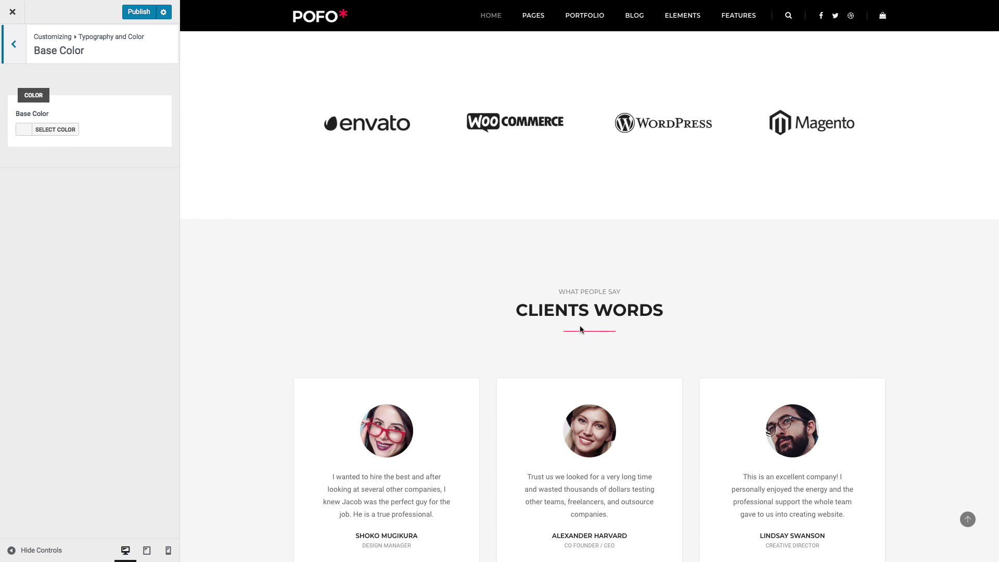
pyautogui.scroll(-4, 573, 345)
pyautogui.scroll(8, 573, 345)
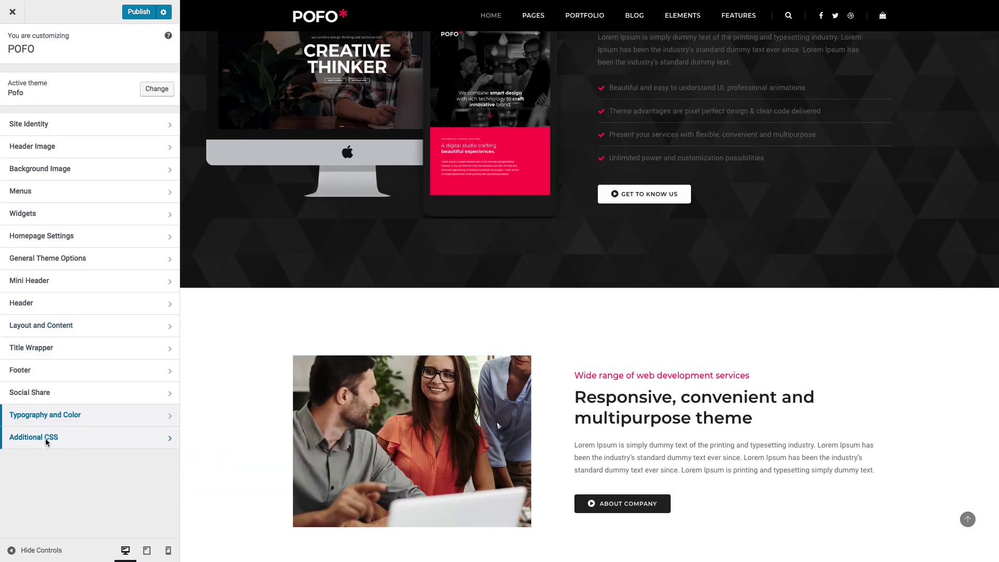
pyautogui.click(46, 438)
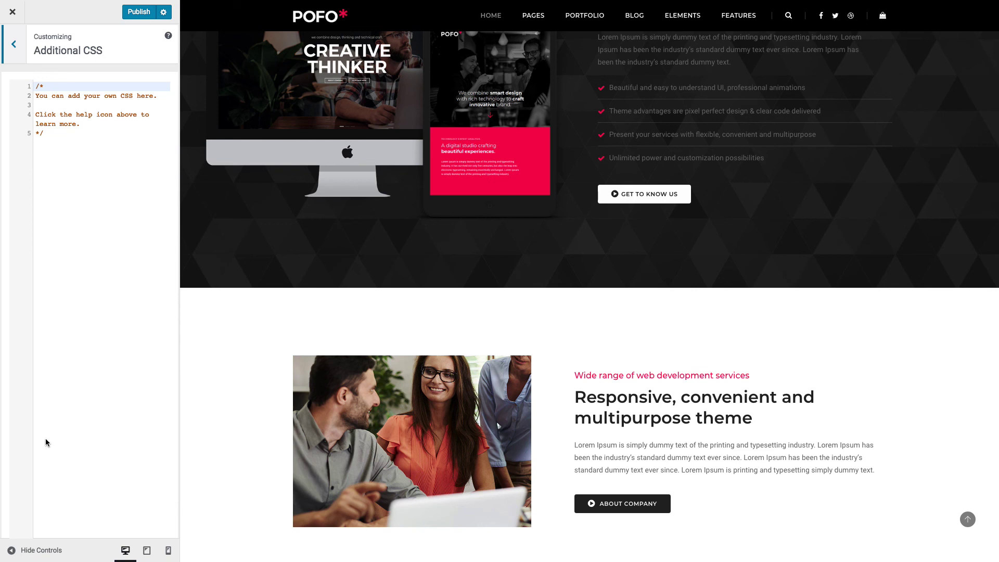